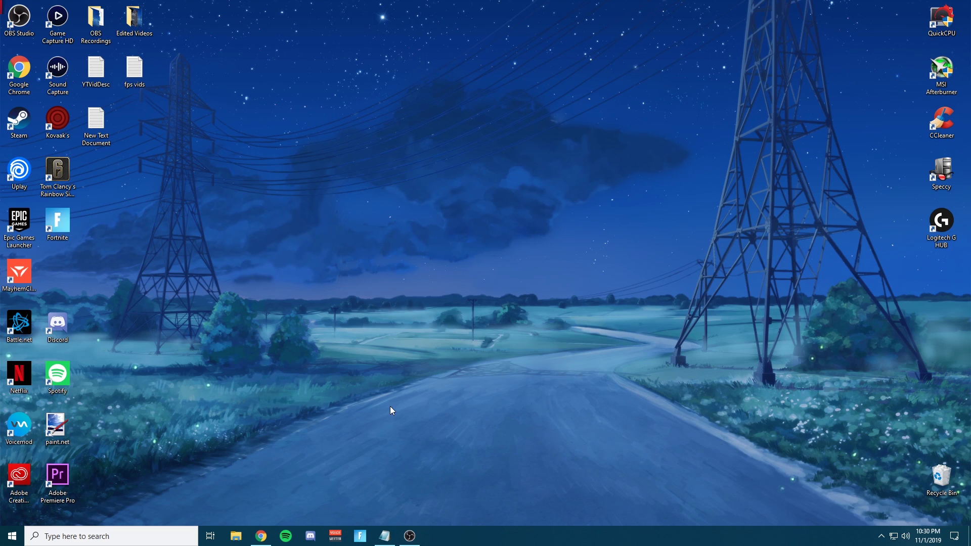
- Find the Windows Network reset settings page, review its reset option, and close the page
mouse_move(422, 537)
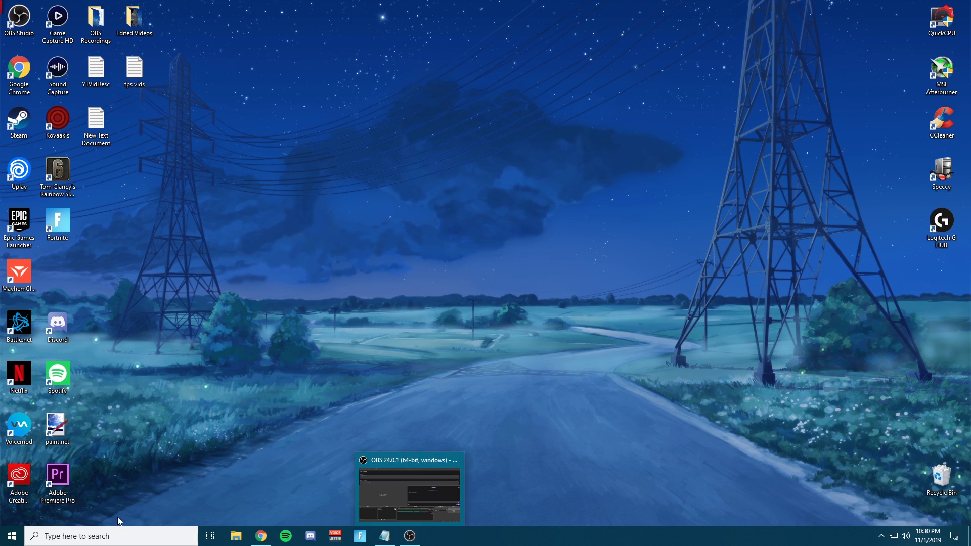
key(super+s)
text(reset)
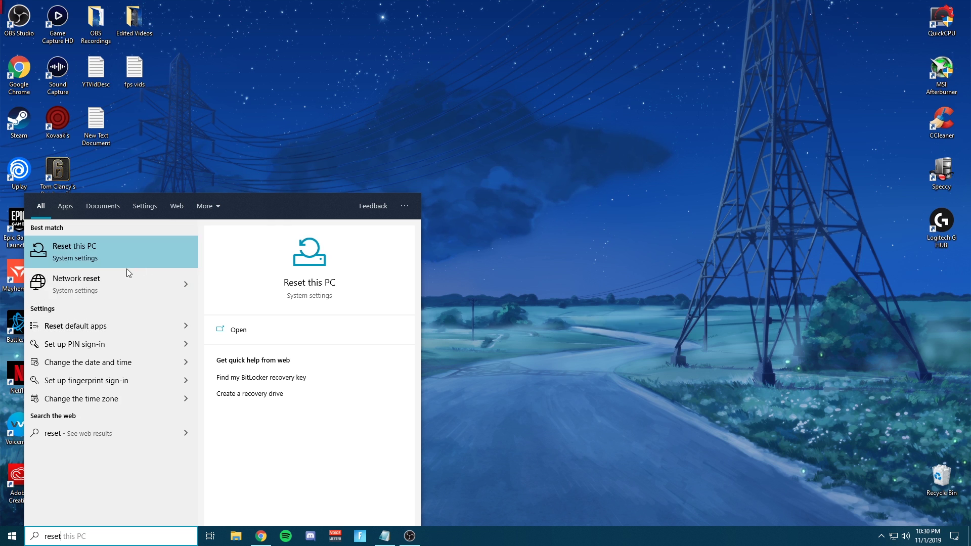
click(141, 283)
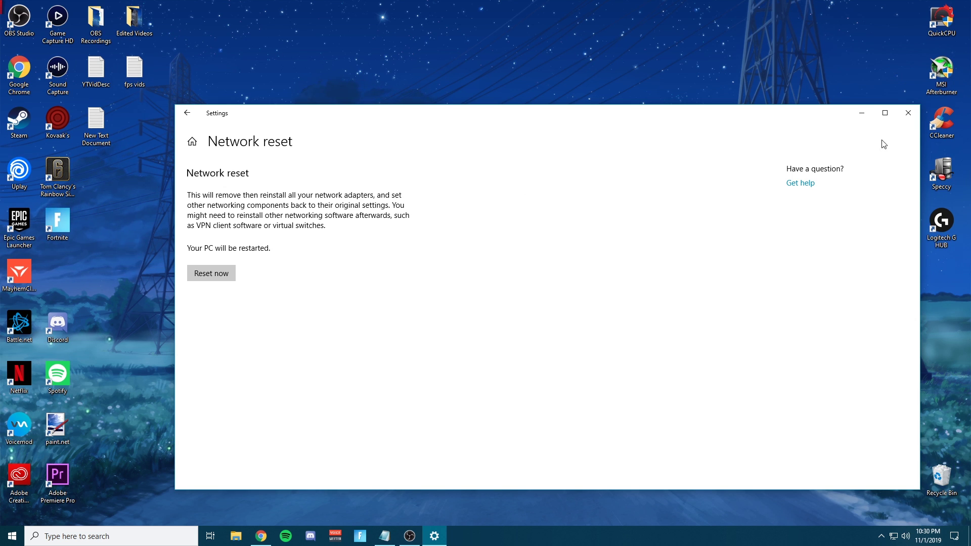
click(907, 113)
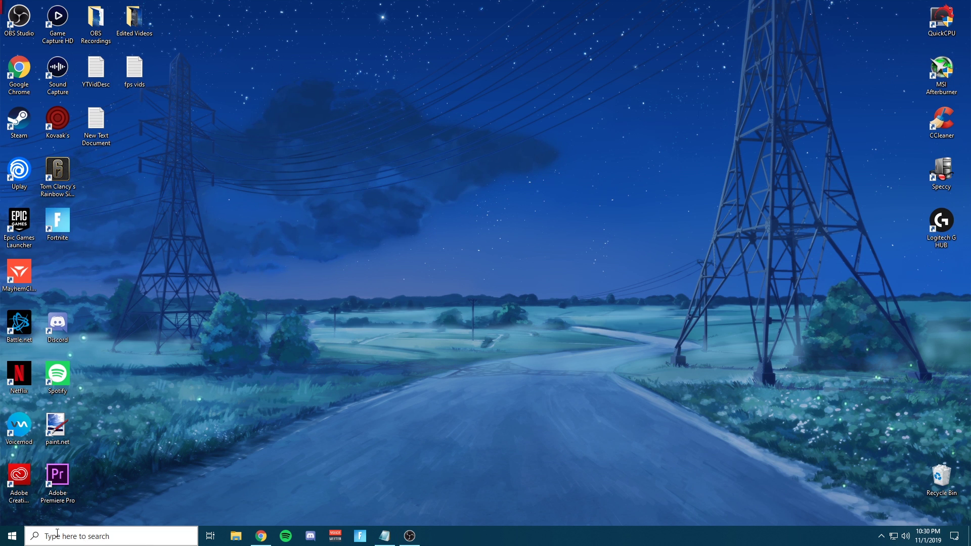
- Open Control Panel and go to the Network and Sharing Center
click(12, 535)
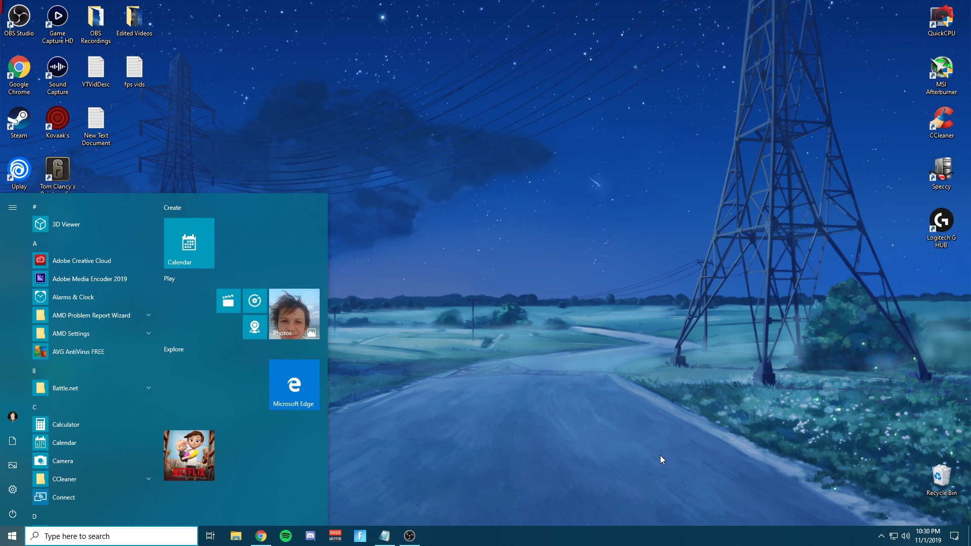
text(control)
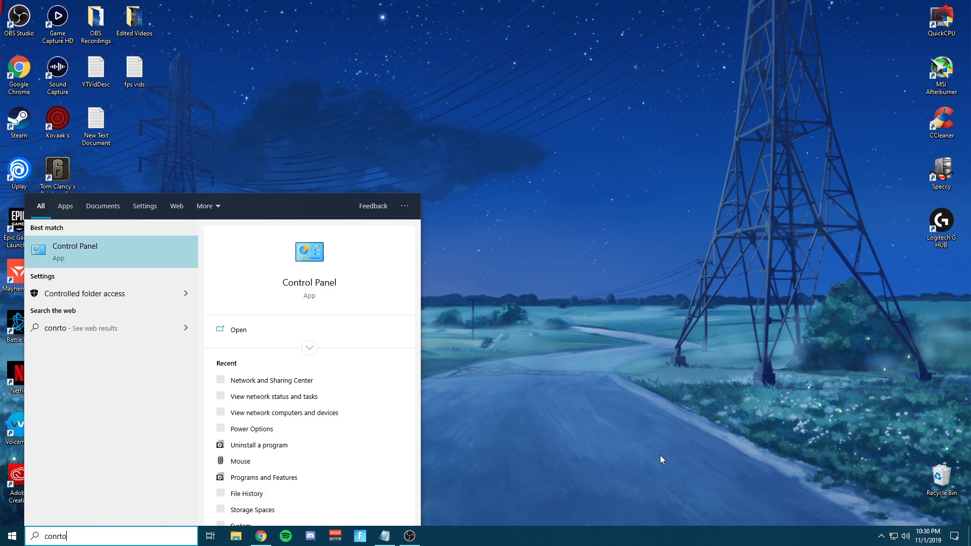
key(Return)
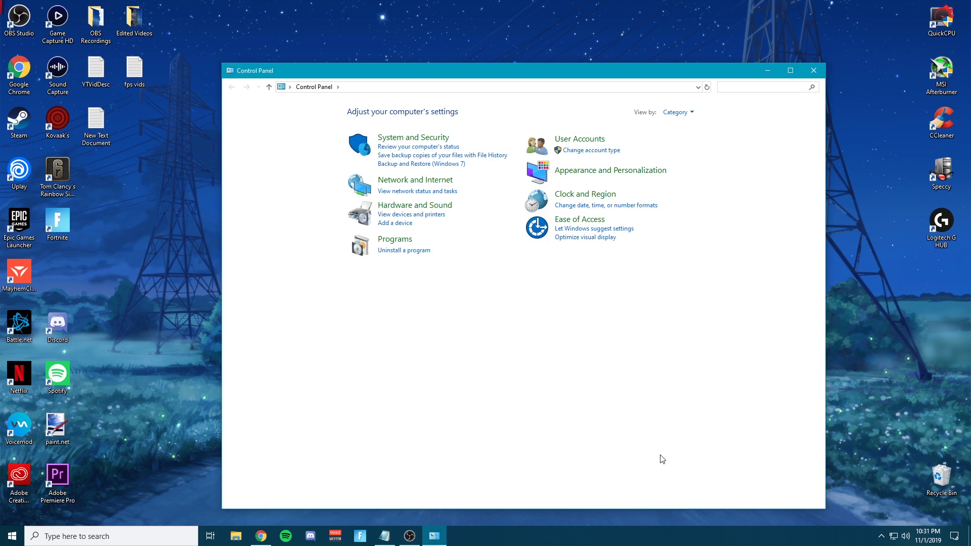
click(432, 182)
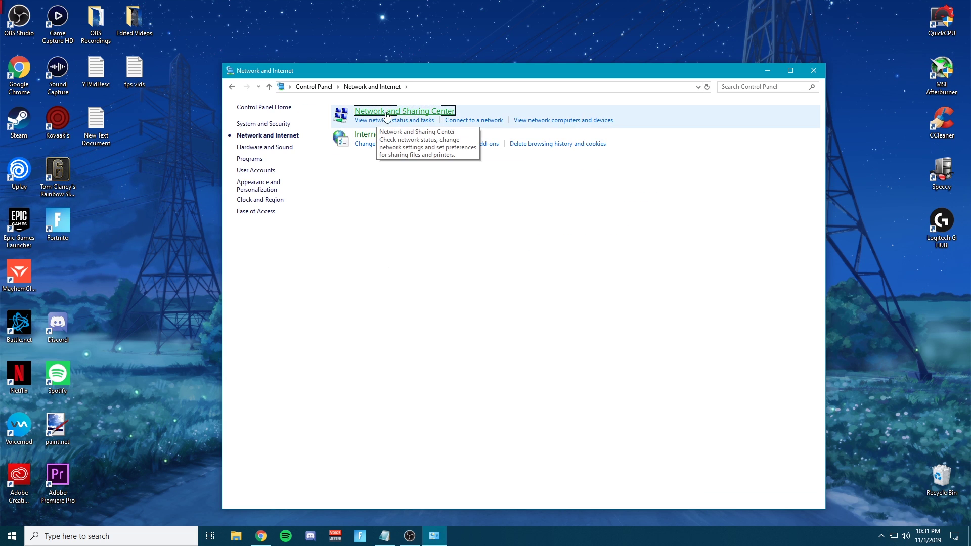
click(430, 113)
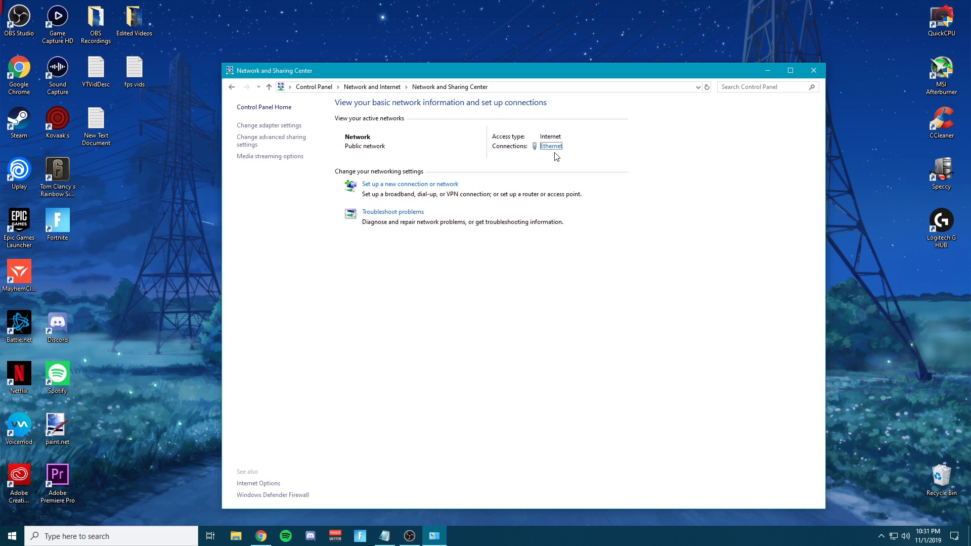
- Open the active Ethernet connection's adapter configuration and show its advanced properties
click(551, 147)
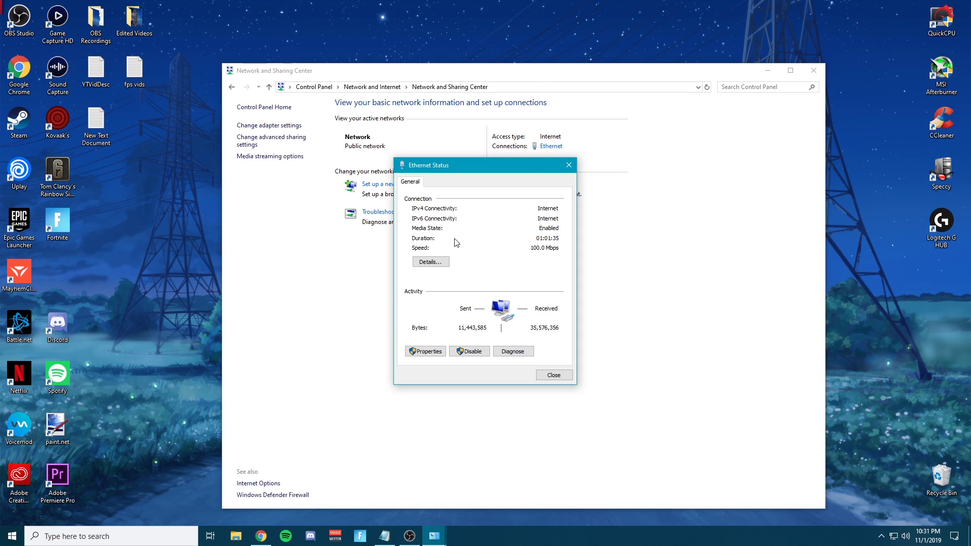
click(426, 351)
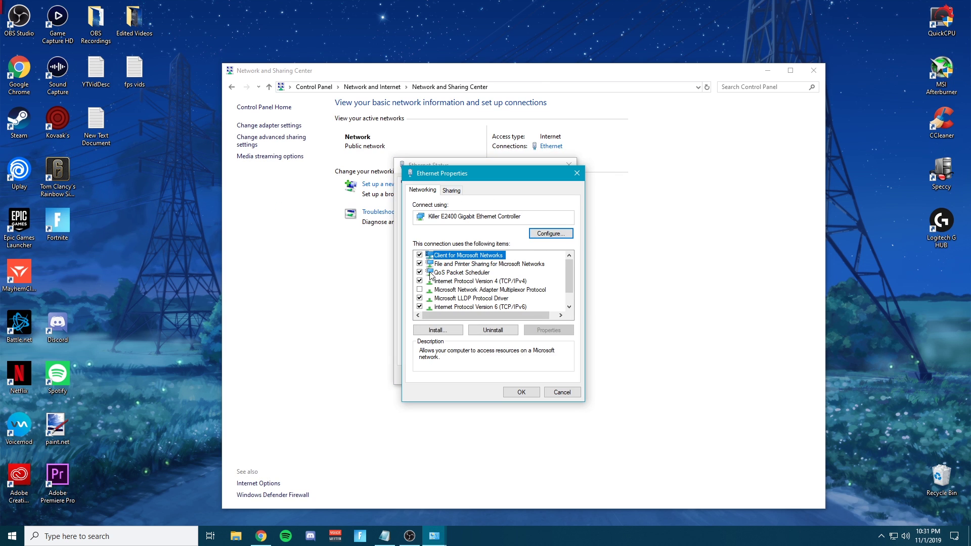
click(550, 233)
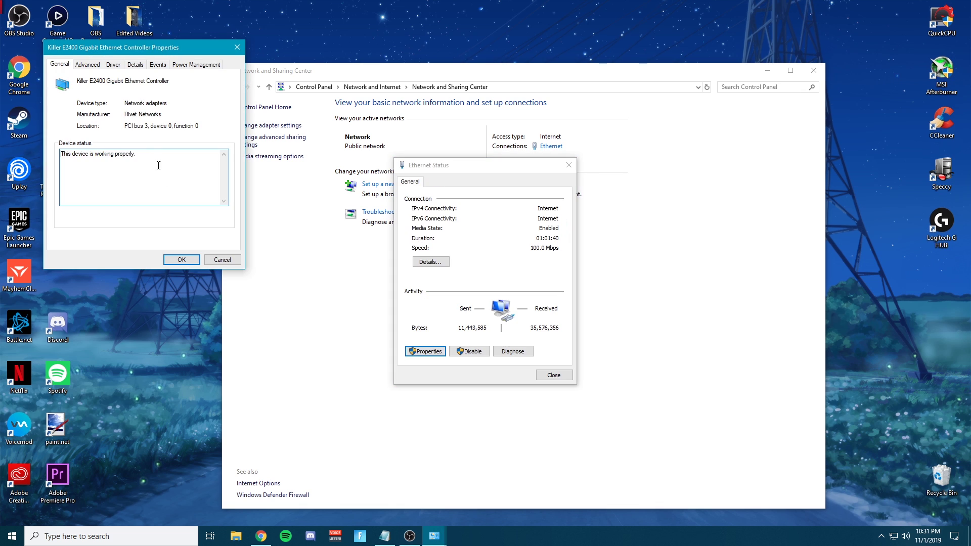
drag(460, 175, 486, 204)
click(554, 234)
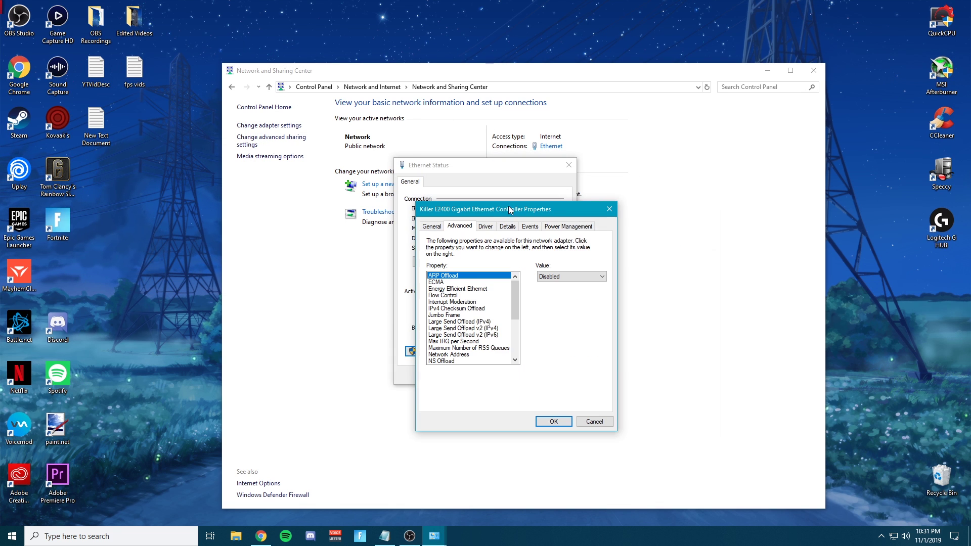
- Examine the Ethernet adapter's advanced property list, checking the values from ARP Offload through Interrupt Moderation
scroll(515, 304, down, 1)
scroll(514, 305, up, 2)
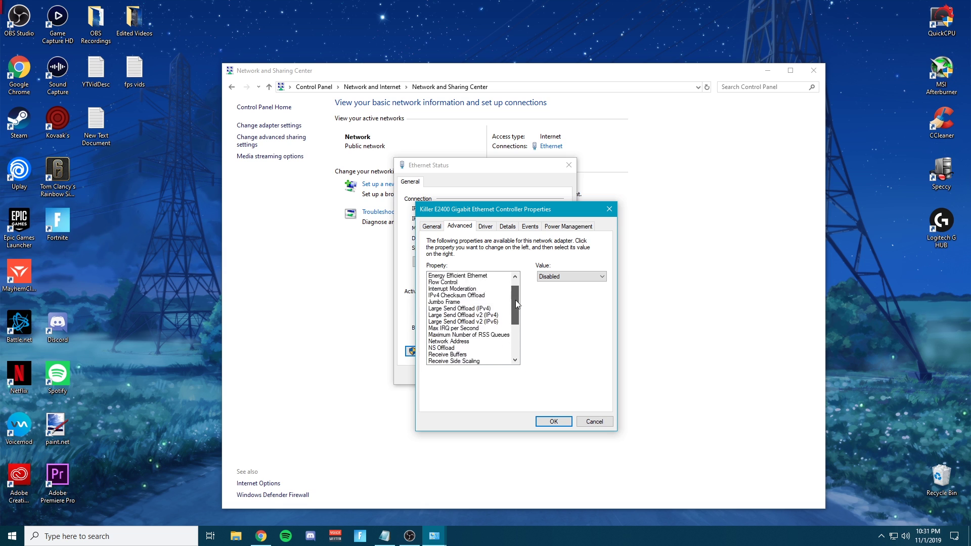
key(Down)
scroll(513, 308, down, 3)
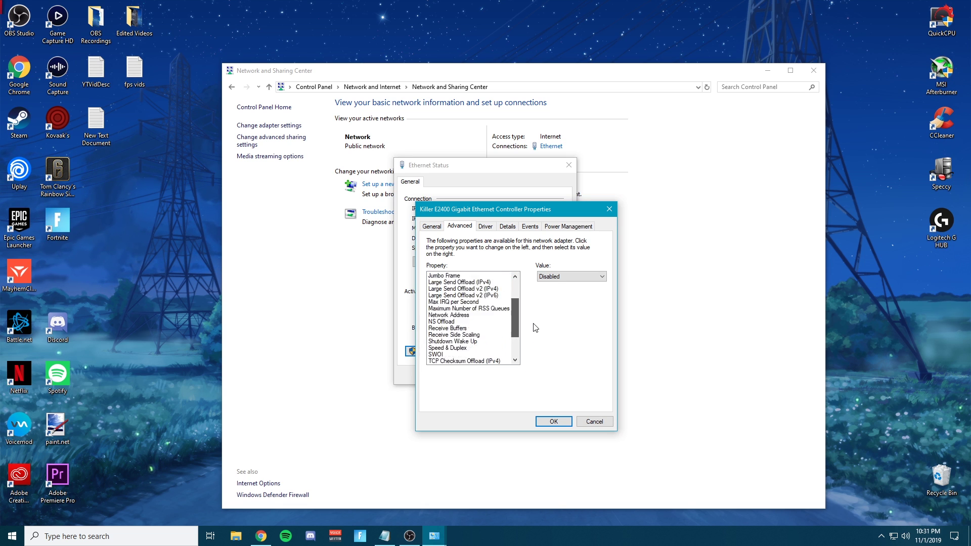
scroll(539, 292, up, 3)
mouse_move(549, 213)
mouse_down()
mouse_move(606, 213)
mouse_move(560, 233)
mouse_move(538, 226)
mouse_up()
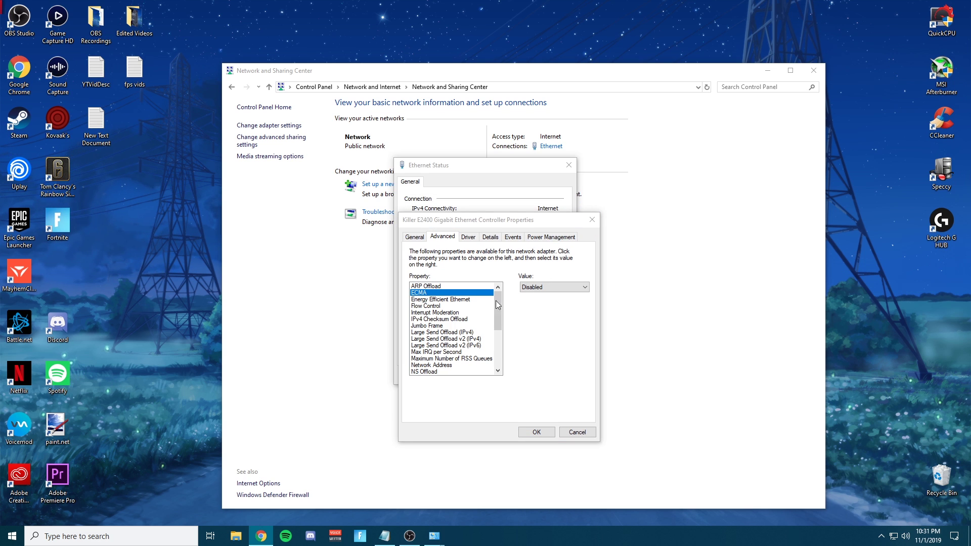
mouse_move(498, 306)
mouse_down()
mouse_move(505, 354)
mouse_move(509, 304)
mouse_up()
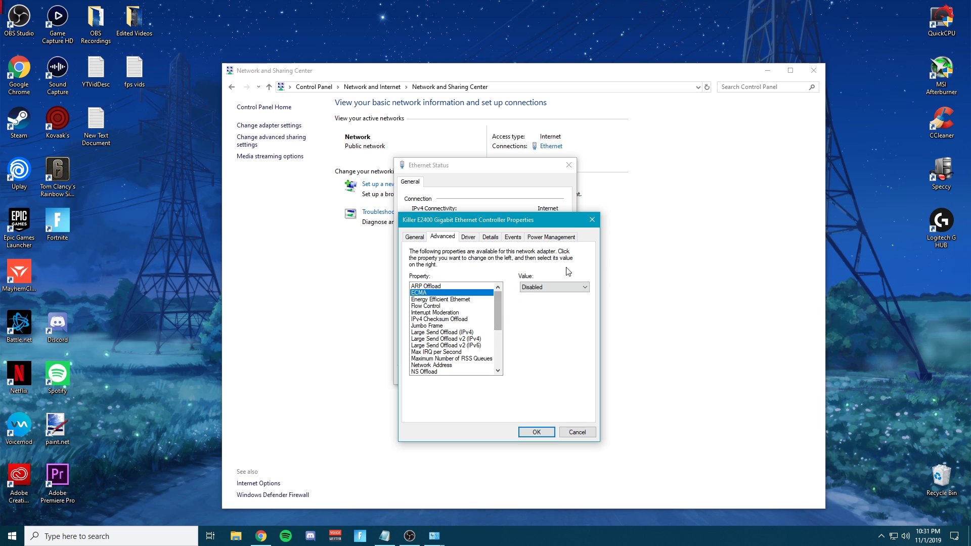
click(438, 287)
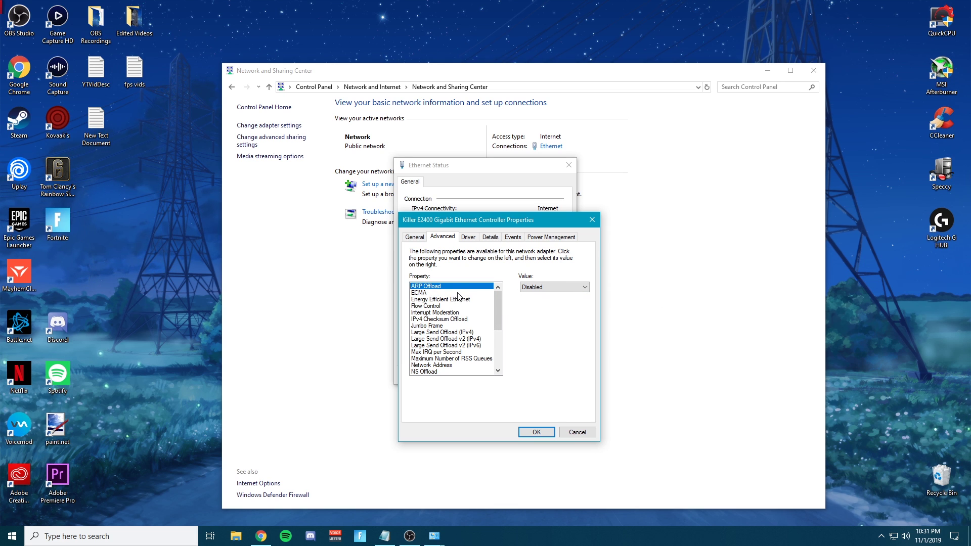
click(459, 298)
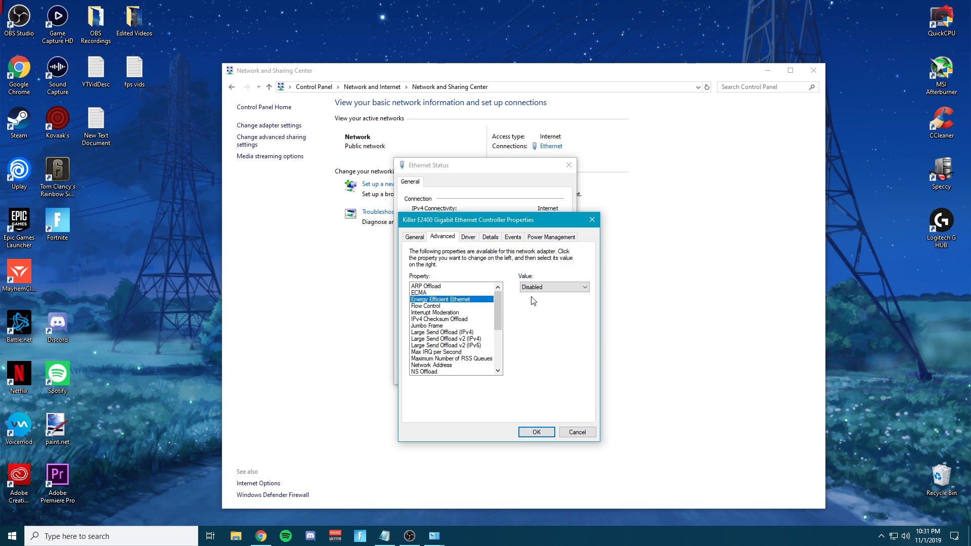
click(475, 306)
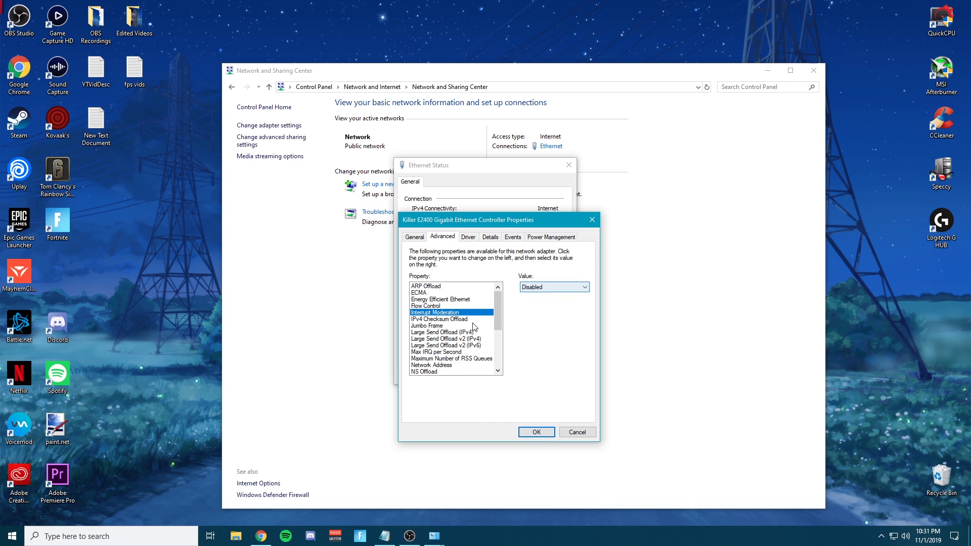
- Set the adapter's IPv4 Checksum Offload property to Disabled
click(489, 319)
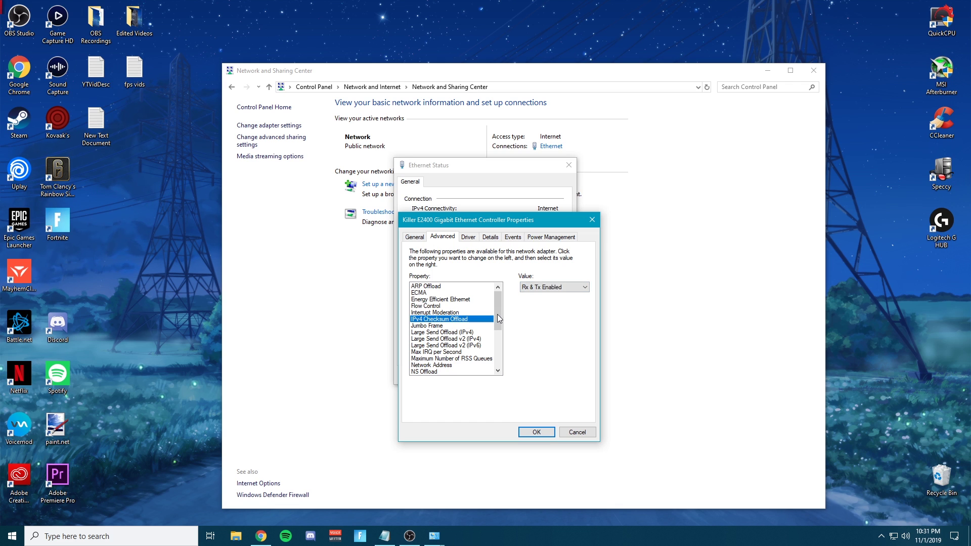
click(551, 287)
click(553, 295)
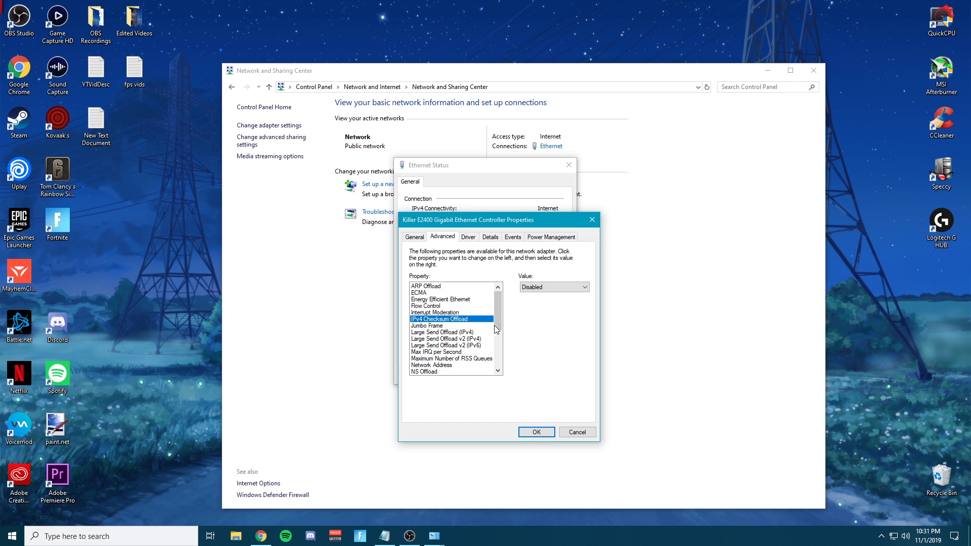
- Recheck the IPv4 Checksum Offload value and set Jumbo Frame to Disabled
drag(498, 324, 498, 330)
click(486, 313)
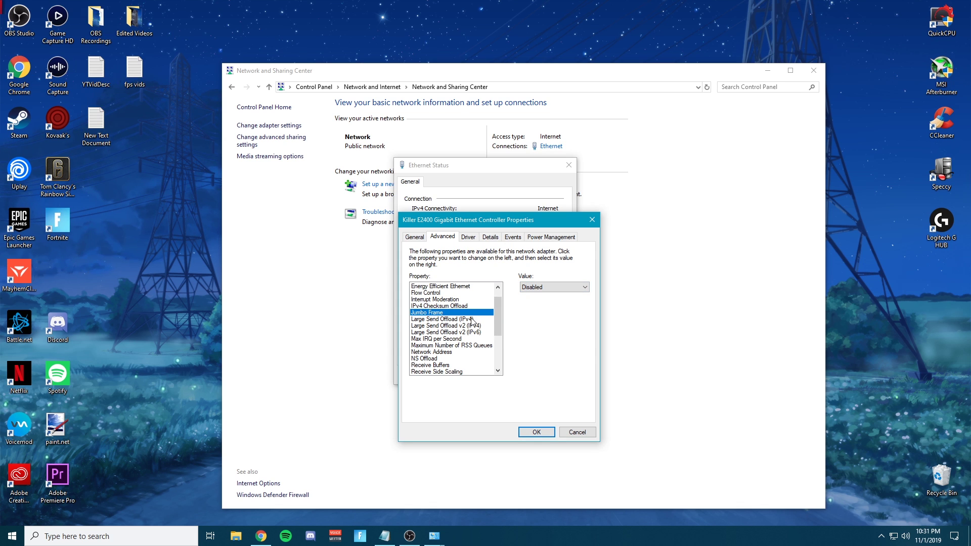
scroll(494, 321, down, 1)
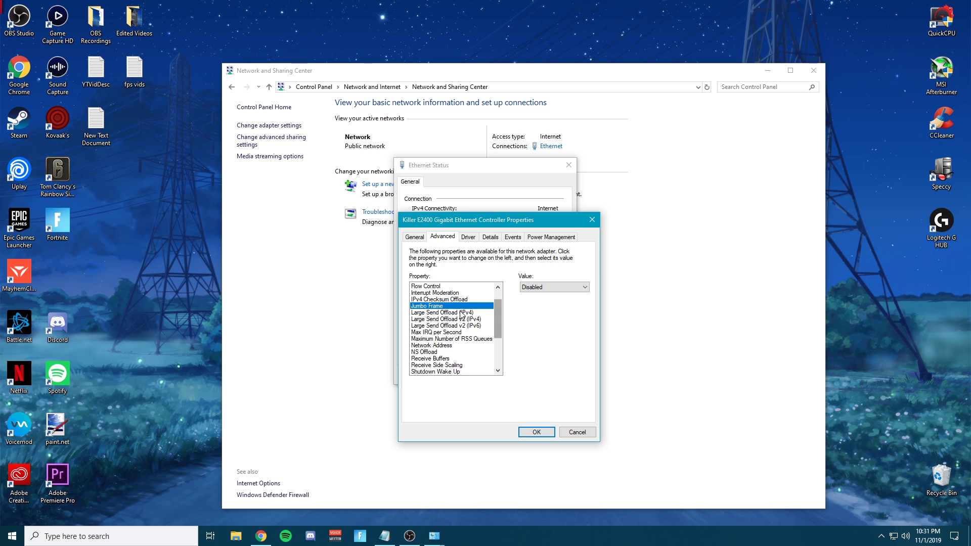
click(477, 300)
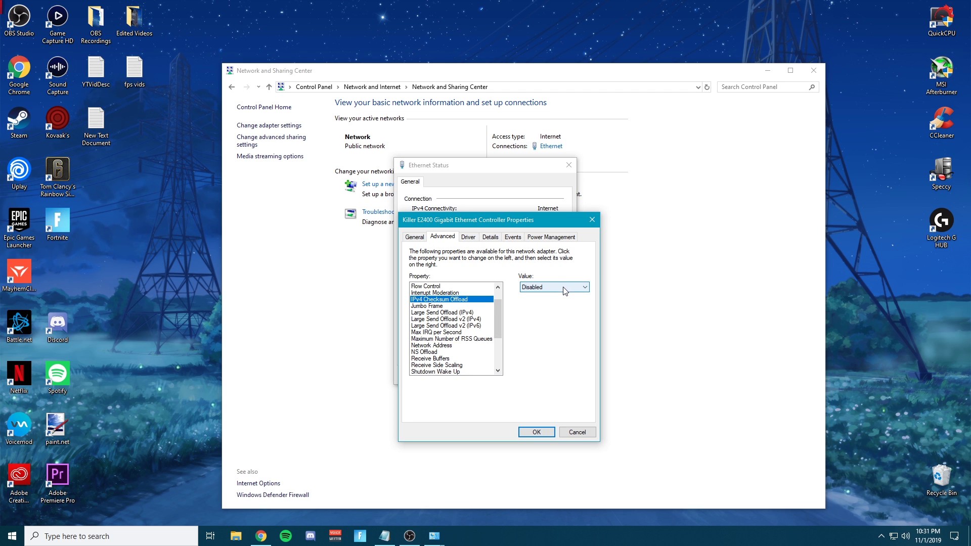
click(476, 306)
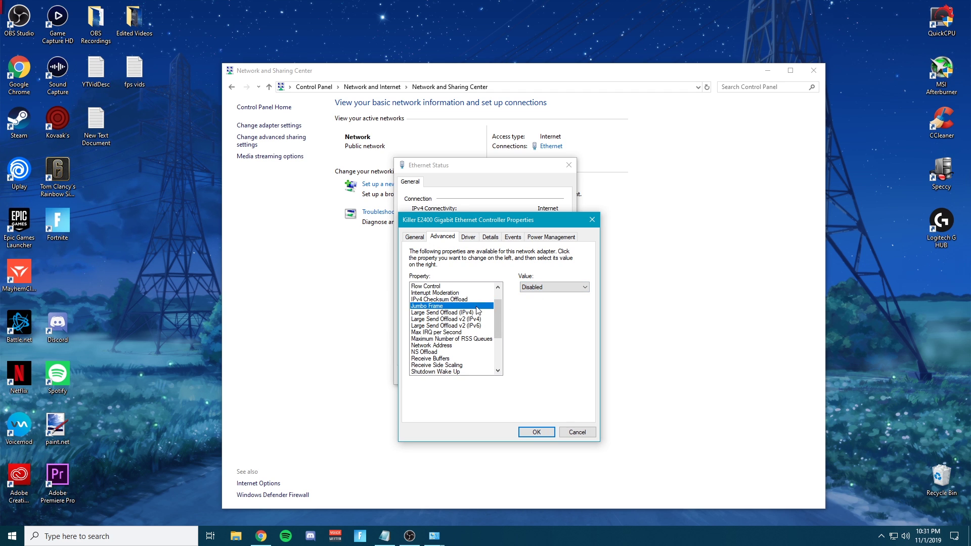
click(558, 288)
click(535, 296)
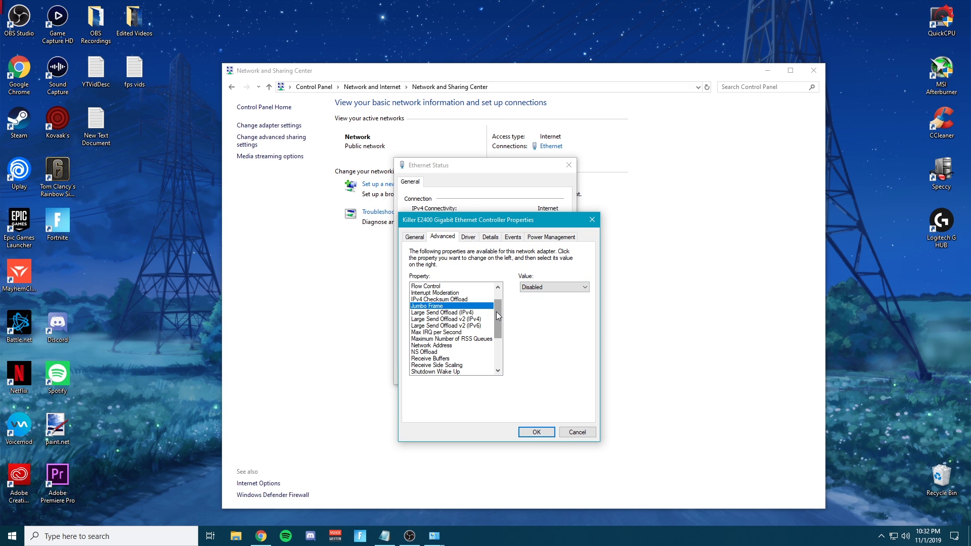
- Inspect the Max IRQ per Second value and the available choices for Maximum Number of RSS Queues
scroll(495, 315, down, 3)
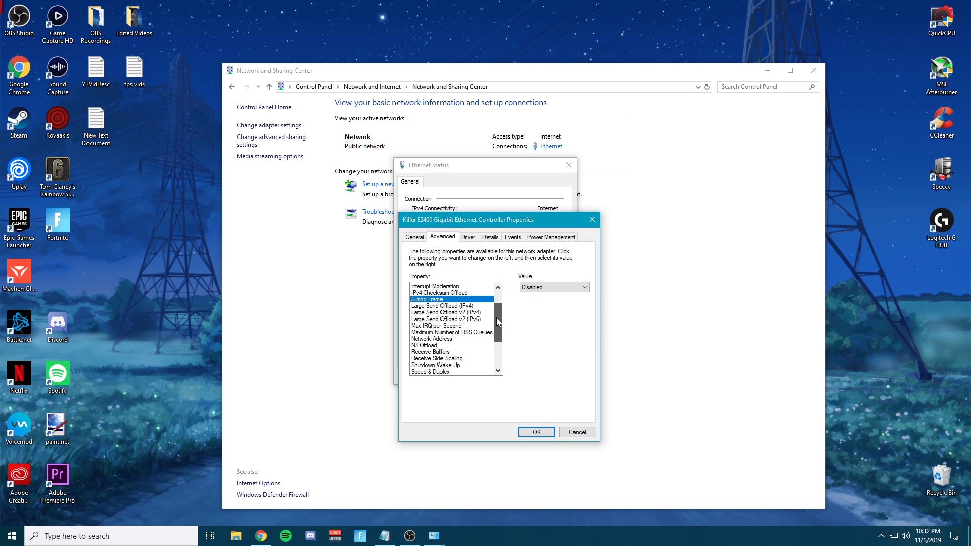
click(475, 312)
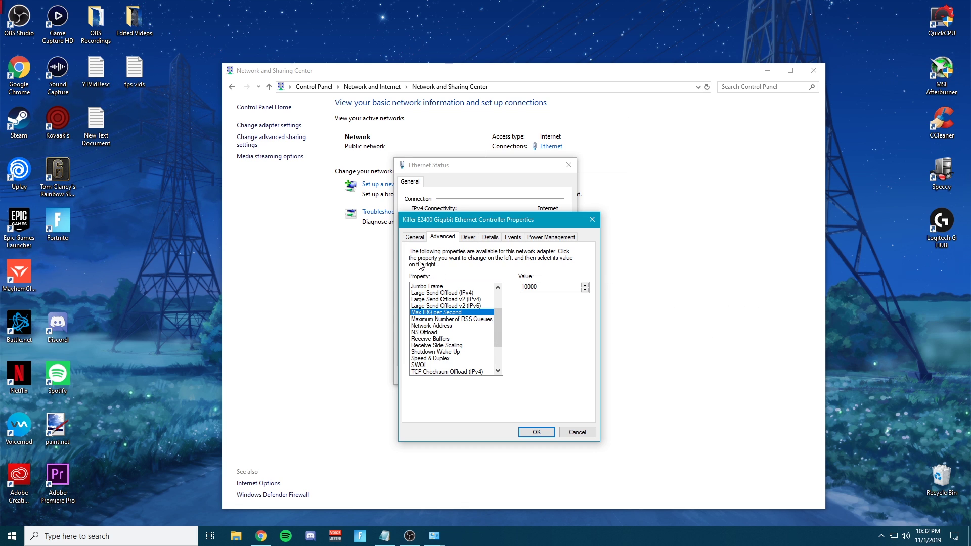
click(454, 320)
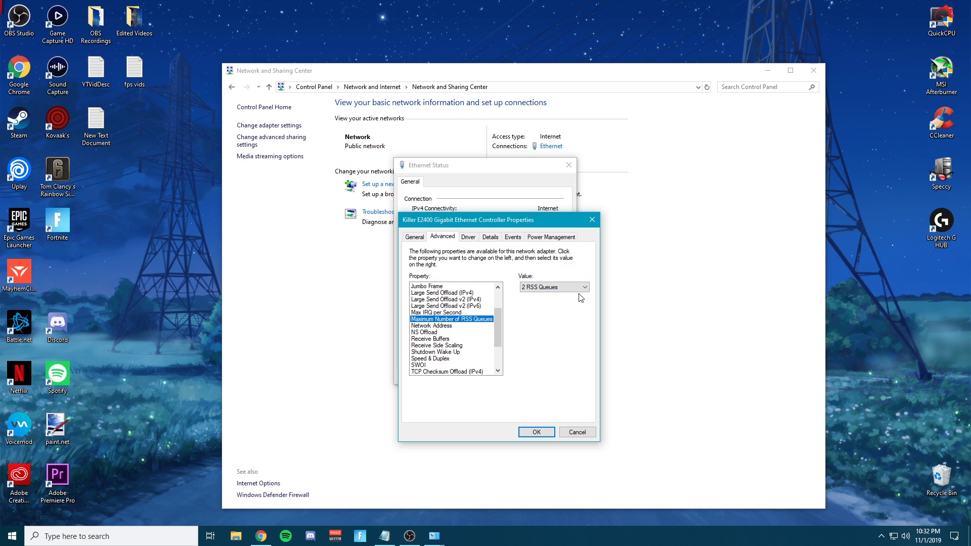
click(556, 288)
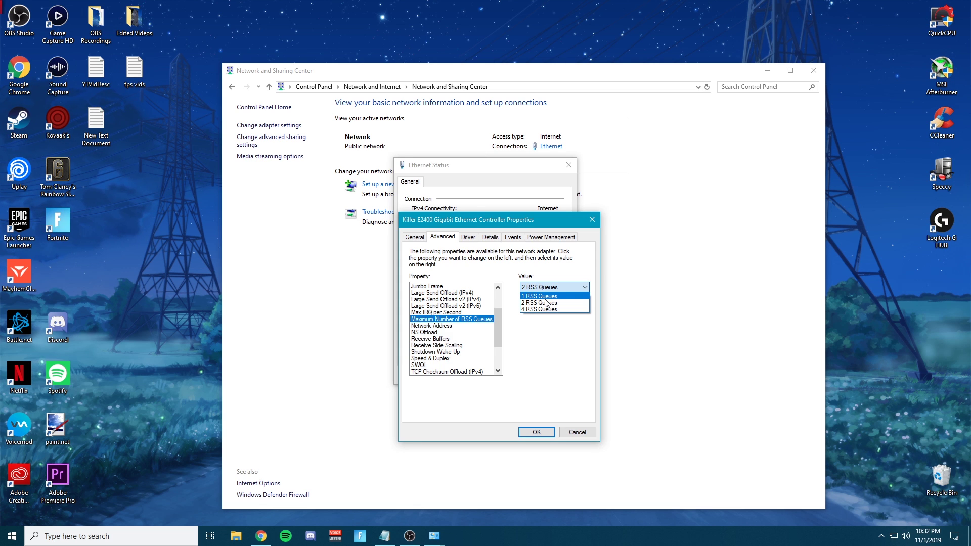
click(713, 300)
- Check the CPU's core count in Task Manager's performance details, close Task Manager, and return to the Ethernet adapter windows
right_click(513, 536)
click(577, 497)
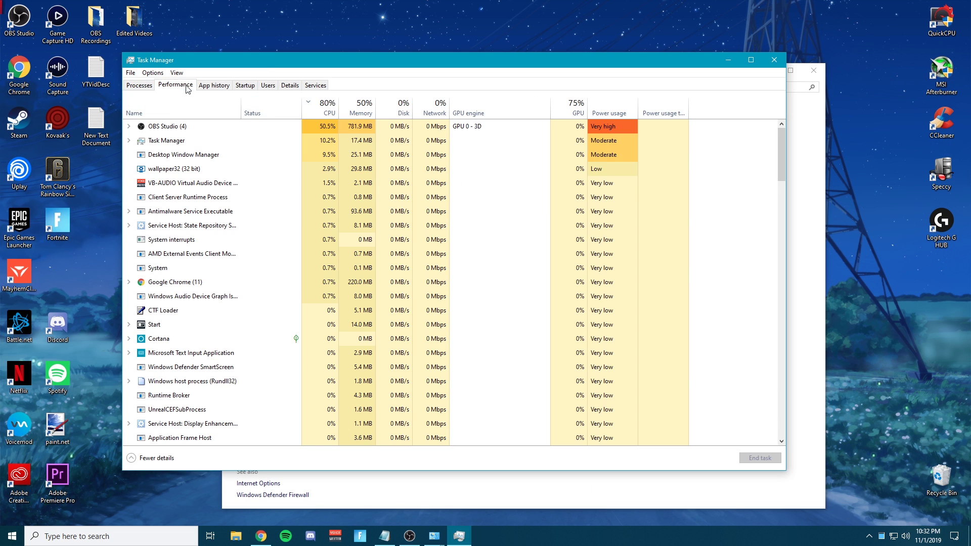
click(187, 87)
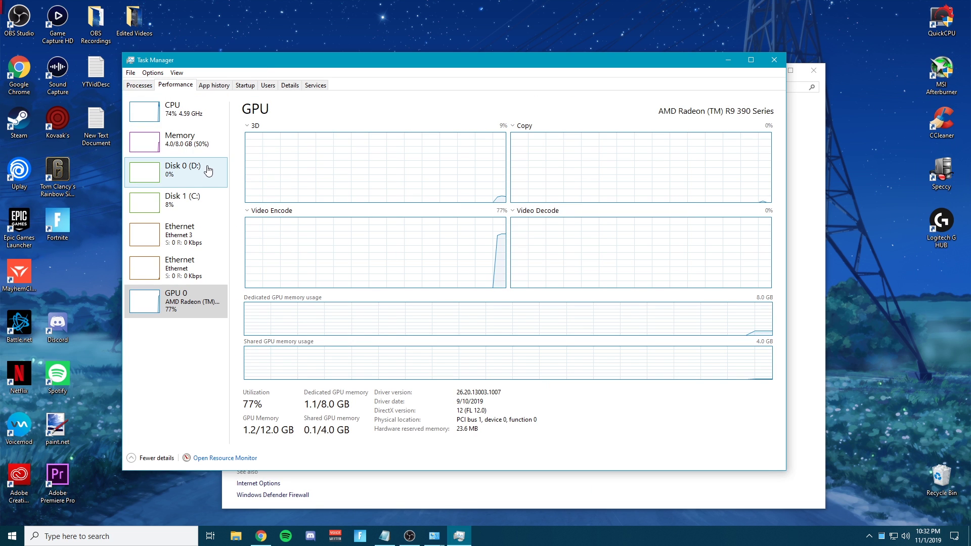
click(196, 119)
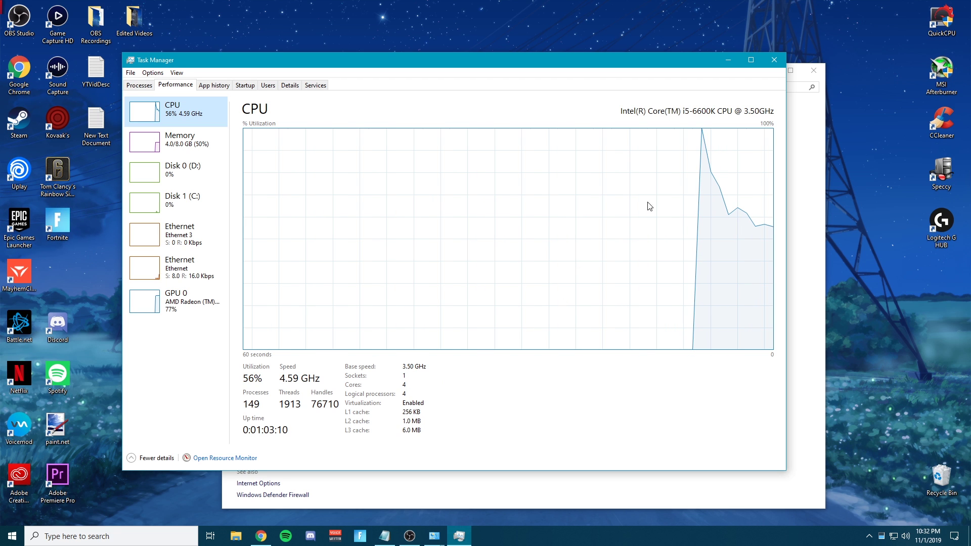
click(774, 59)
mouse_move(437, 539)
click(460, 512)
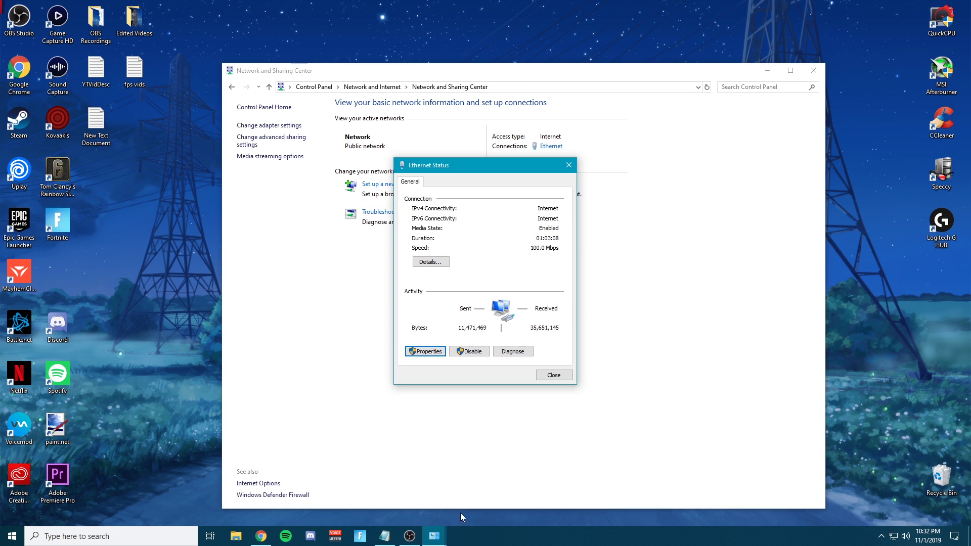
- Reopen the Ethernet connection's properties and display the advanced property list of the Killer E2400 Gigabit Ethernet Controller
click(417, 500)
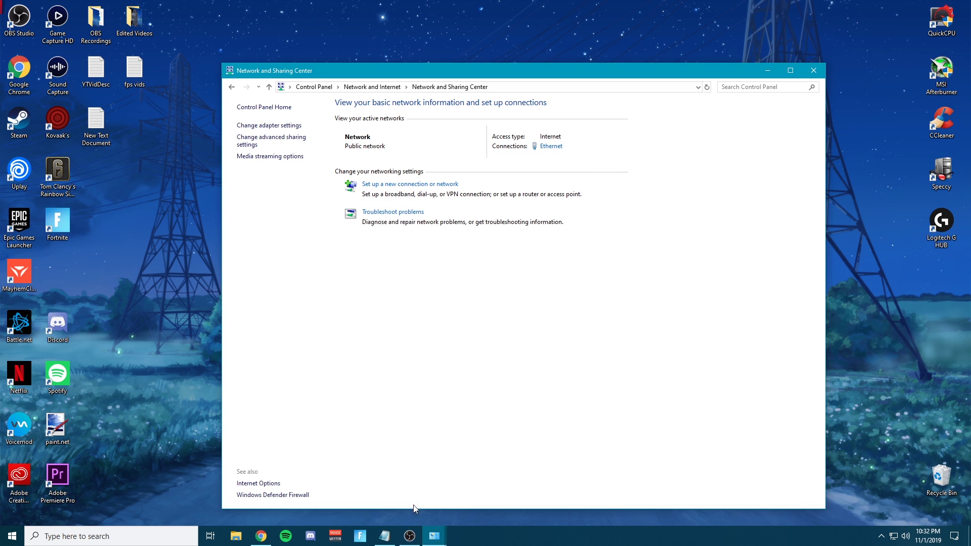
click(469, 506)
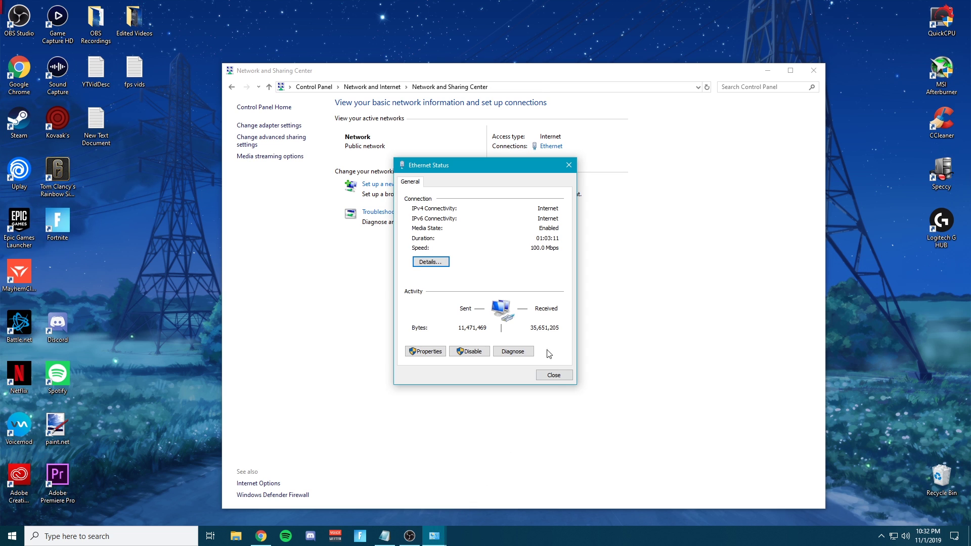
click(422, 350)
click(451, 191)
click(432, 194)
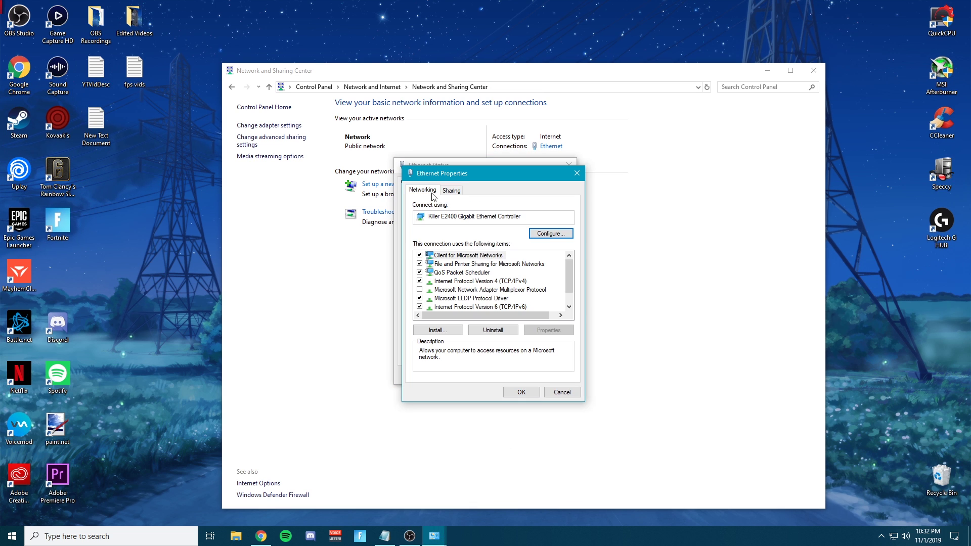
click(550, 233)
click(97, 73)
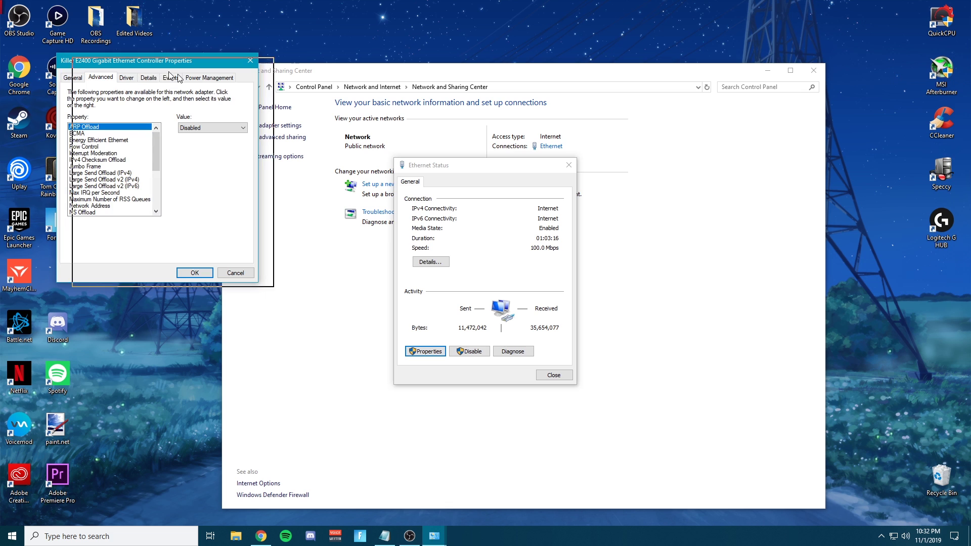
- Set the adapter's Maximum Number of RSS Queues property to 4 RSS Queues
scroll(530, 284, down, 1)
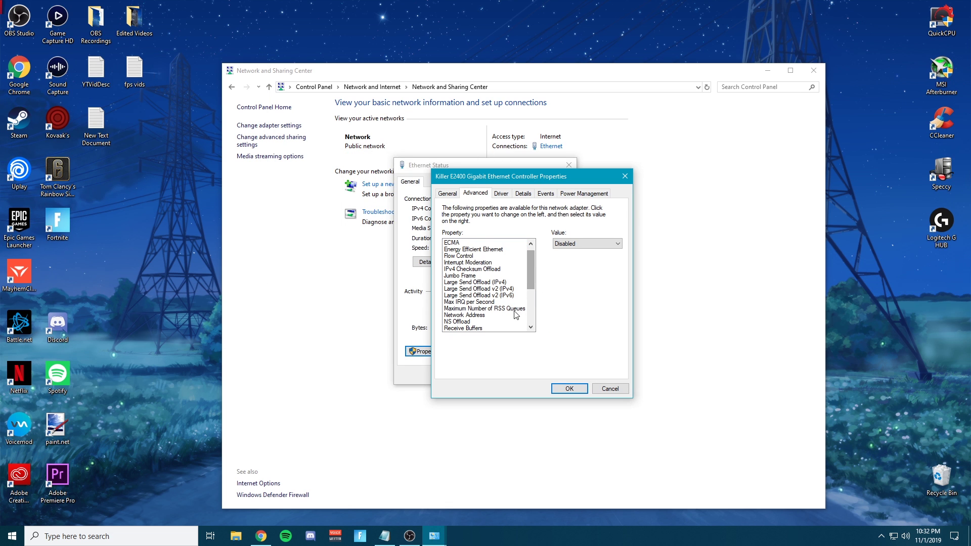
click(513, 309)
click(589, 243)
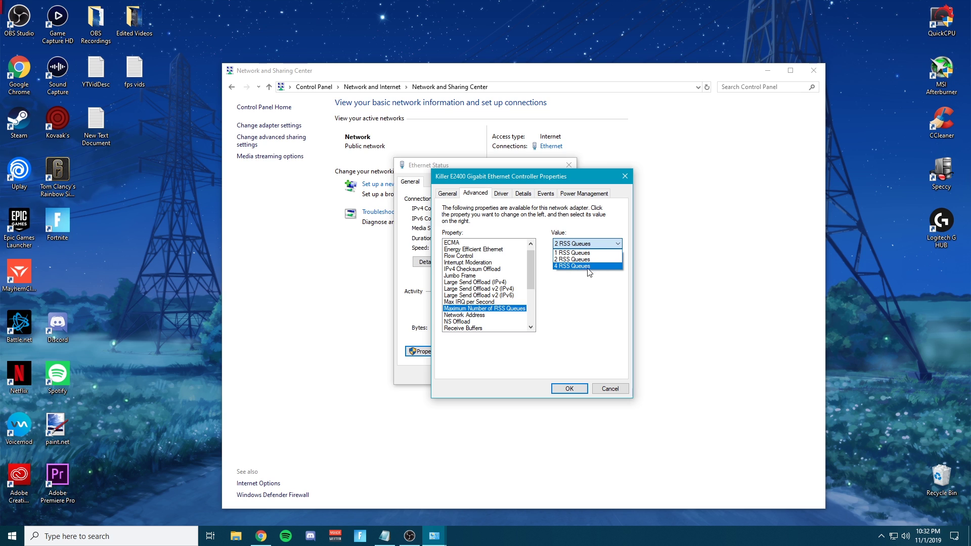
click(576, 266)
click(577, 245)
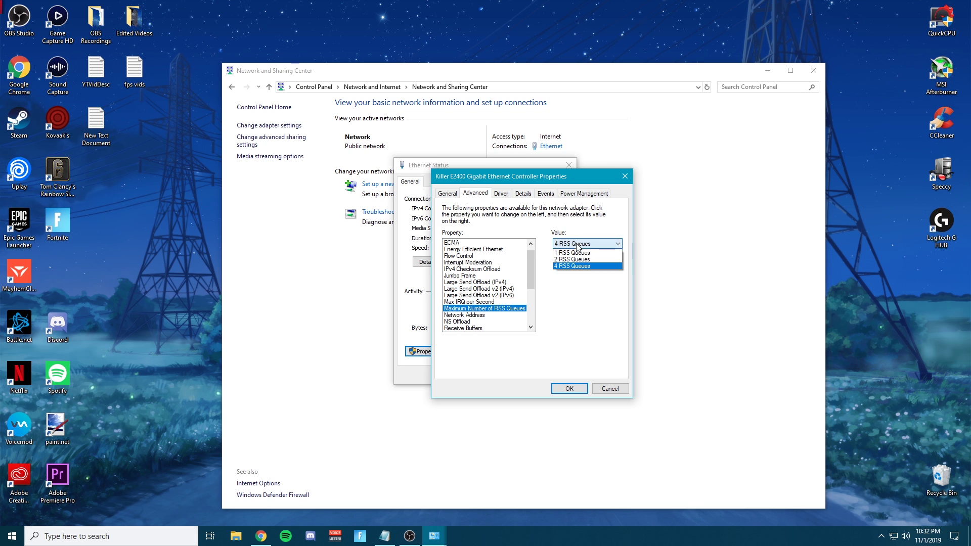
click(590, 267)
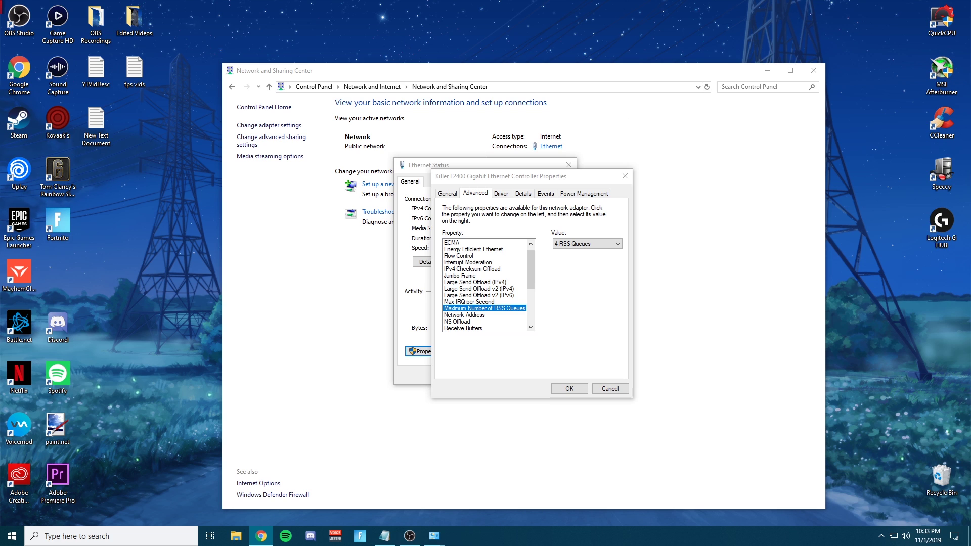
- Review the Network Address and NS Offload properties, and set Receive Buffers to 1024
drag(532, 277, 531, 286)
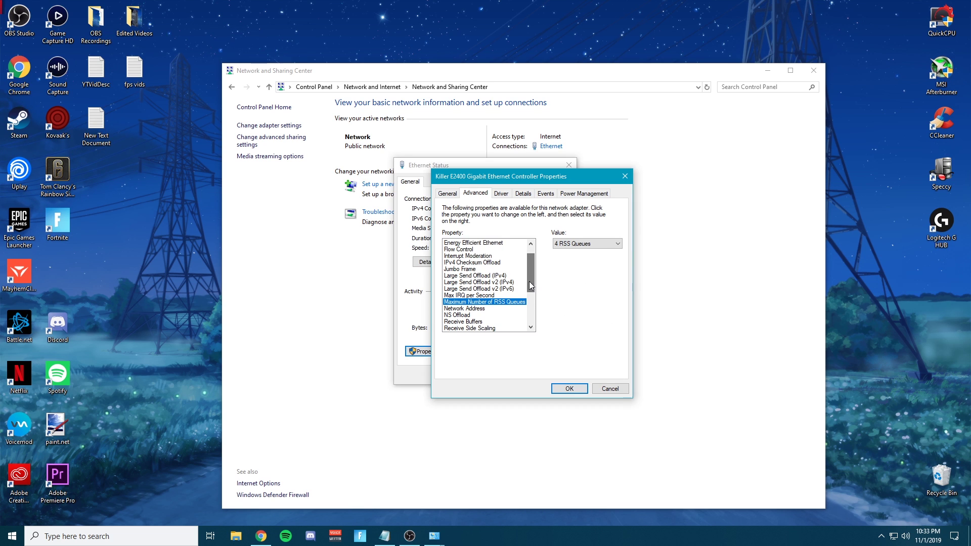
key(Down)
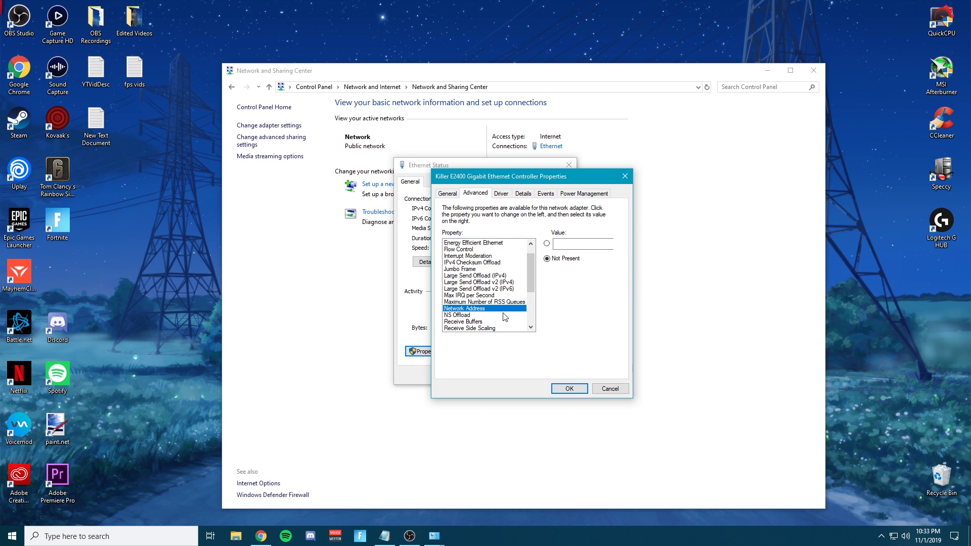
click(505, 316)
scroll(529, 278, down, 1)
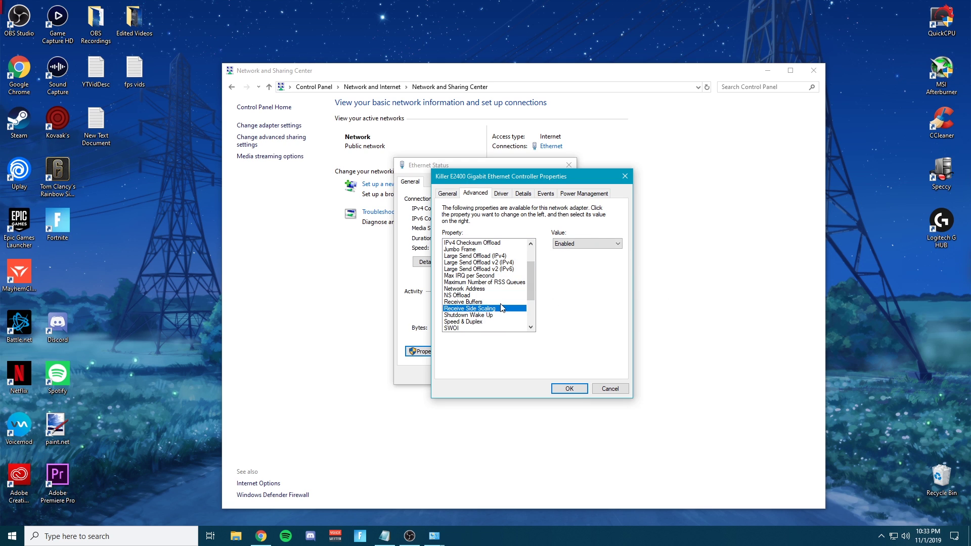
click(503, 301)
double_click(571, 247)
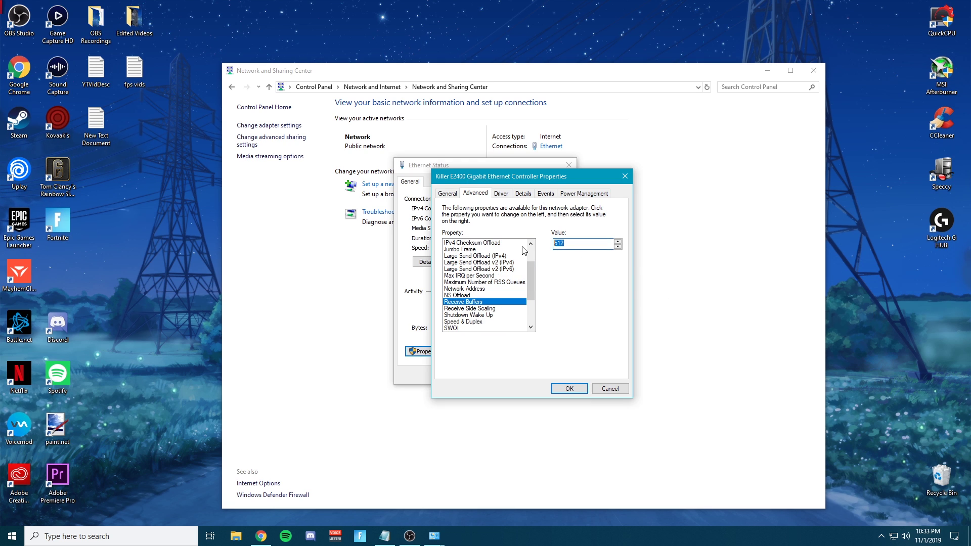
text(1024)
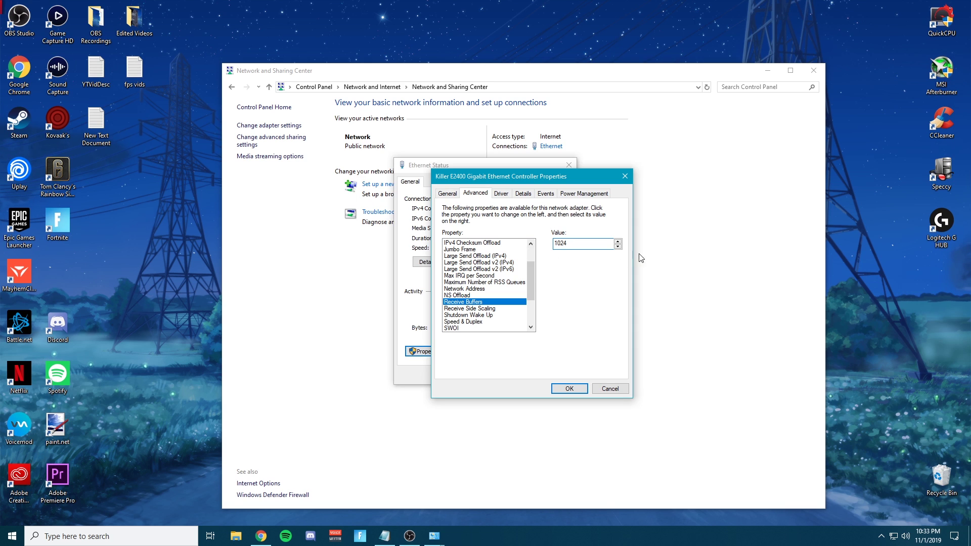
- Keep Receive Side Scaling at Enabled and set Shutdown Wake Up to Disabled
scroll(535, 279, down, 1)
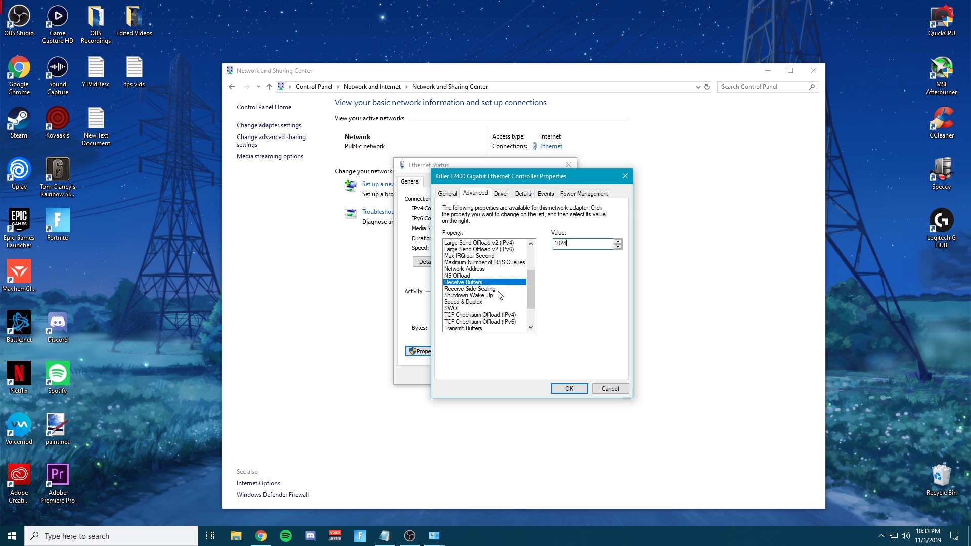
click(502, 289)
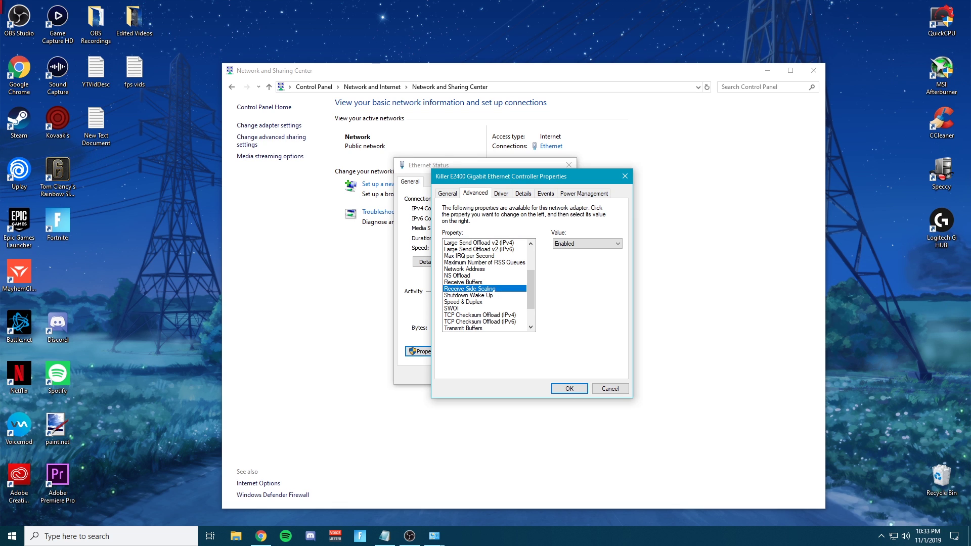
click(584, 244)
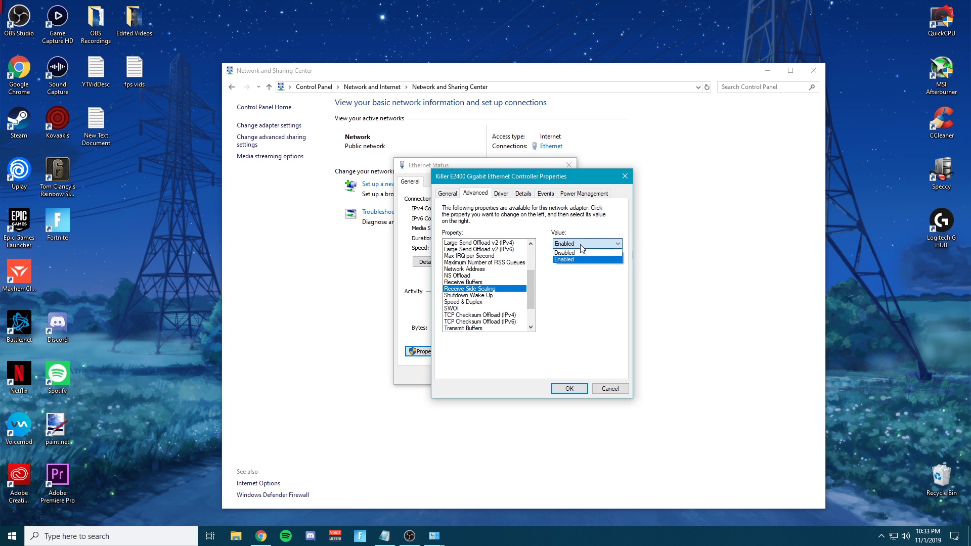
click(584, 245)
drag(532, 289, 532, 293)
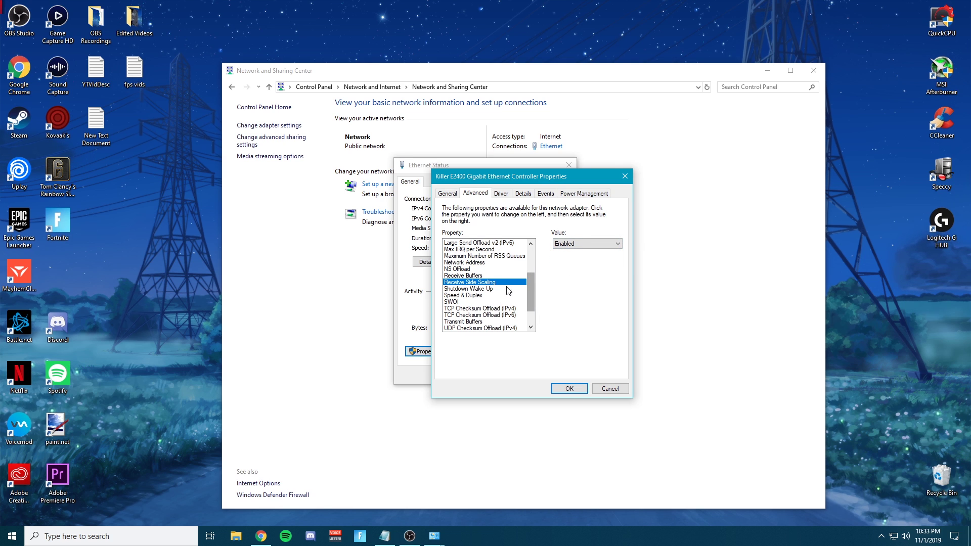
click(584, 244)
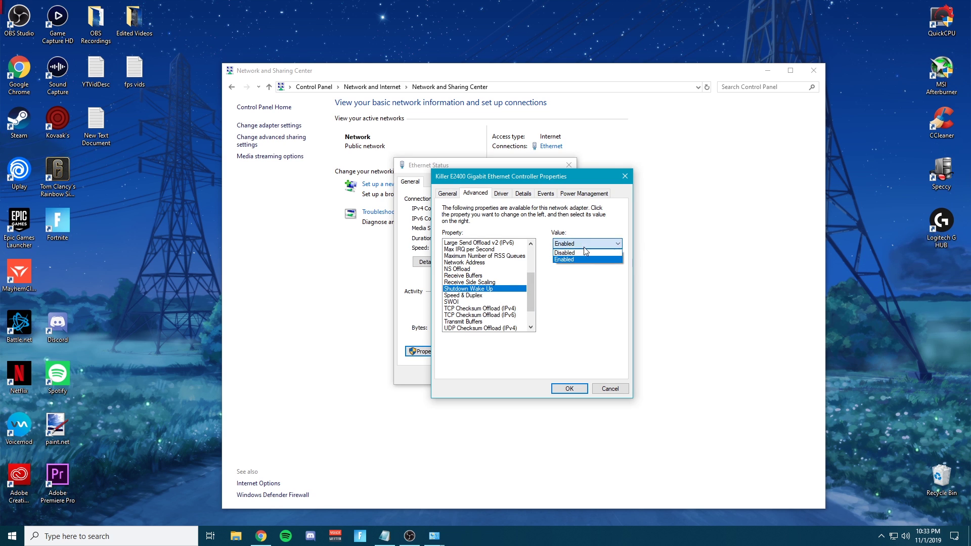
click(578, 253)
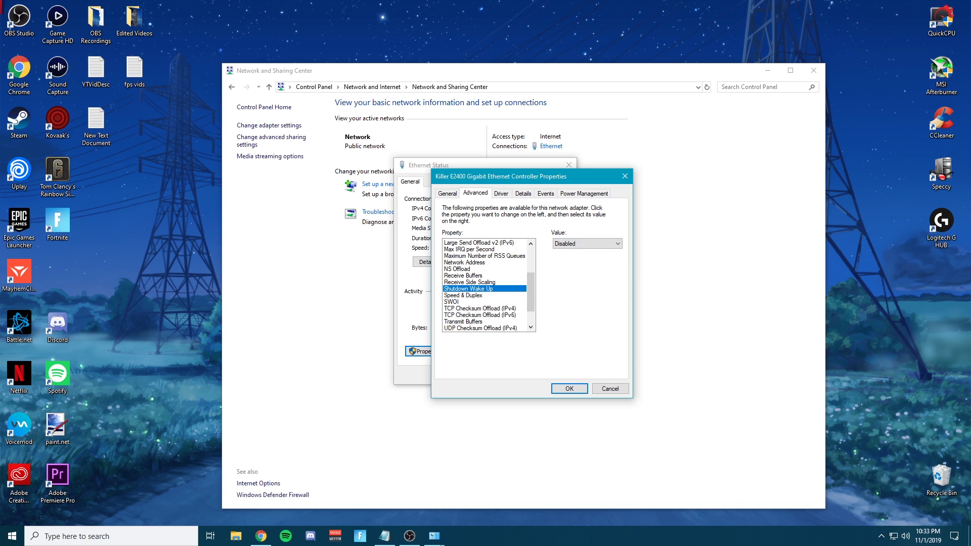
- Select 100 Mbps Full Duplex as the adapter's Speed & Duplex value
click(486, 295)
click(598, 244)
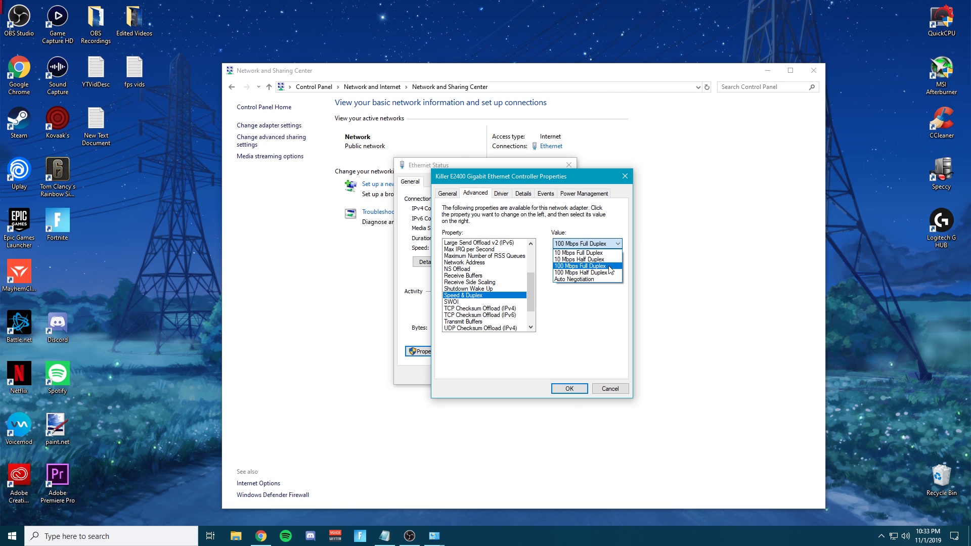
click(608, 266)
- Check the SWOI property and set TCP Checksum Offload to Disabled for both IPv4 and IPv6
drag(531, 292, 530, 298)
key(Down)
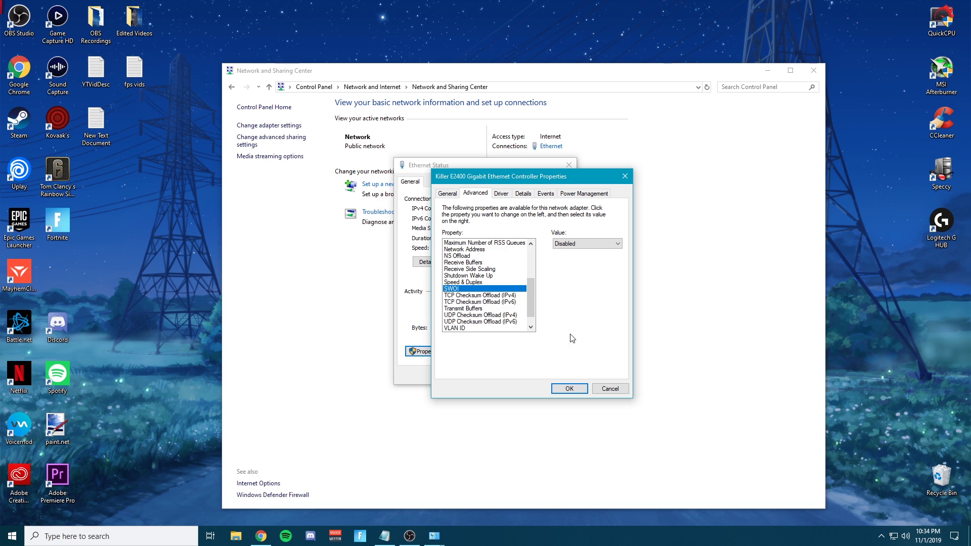
click(505, 296)
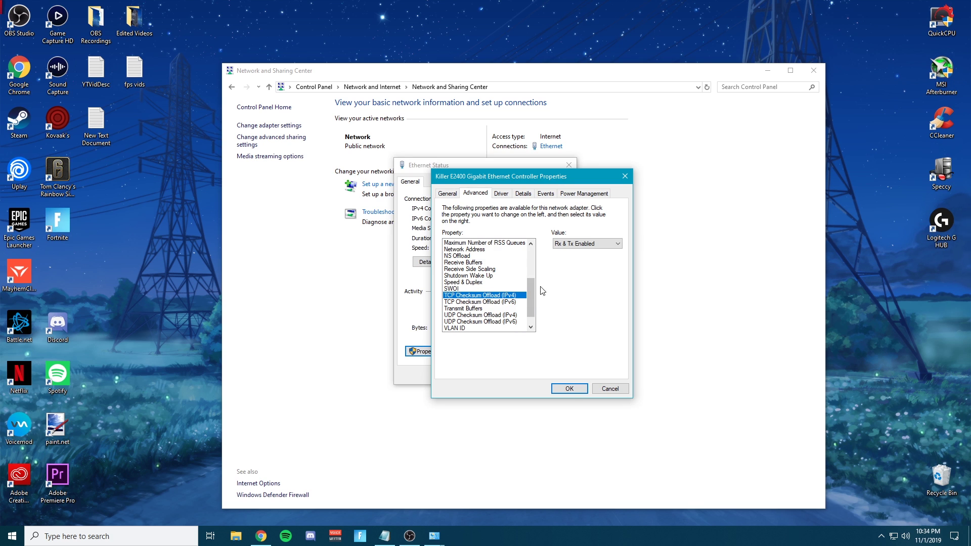
click(574, 244)
click(574, 253)
click(495, 302)
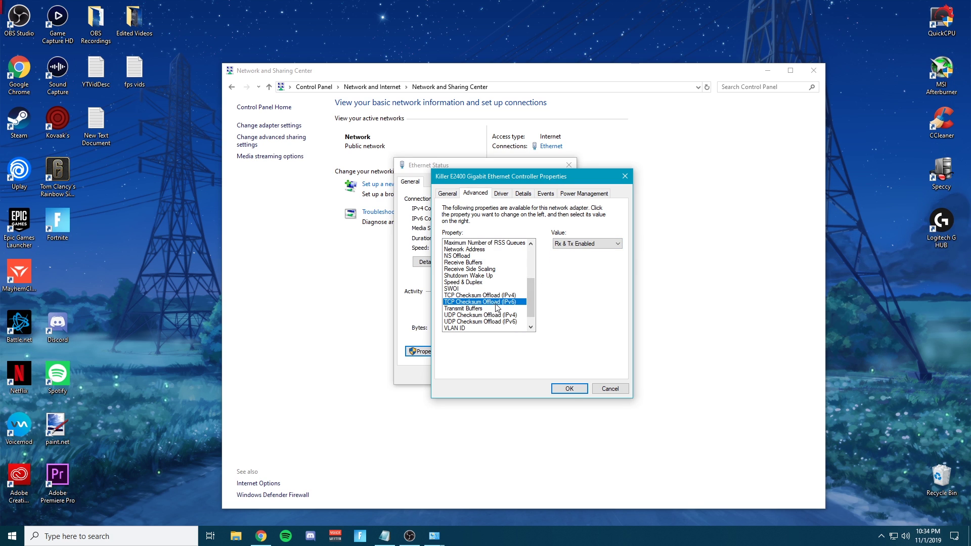
click(582, 244)
click(569, 253)
- Set the adapter's Transmit Buffers property to 1024
scroll(529, 297, down, 1)
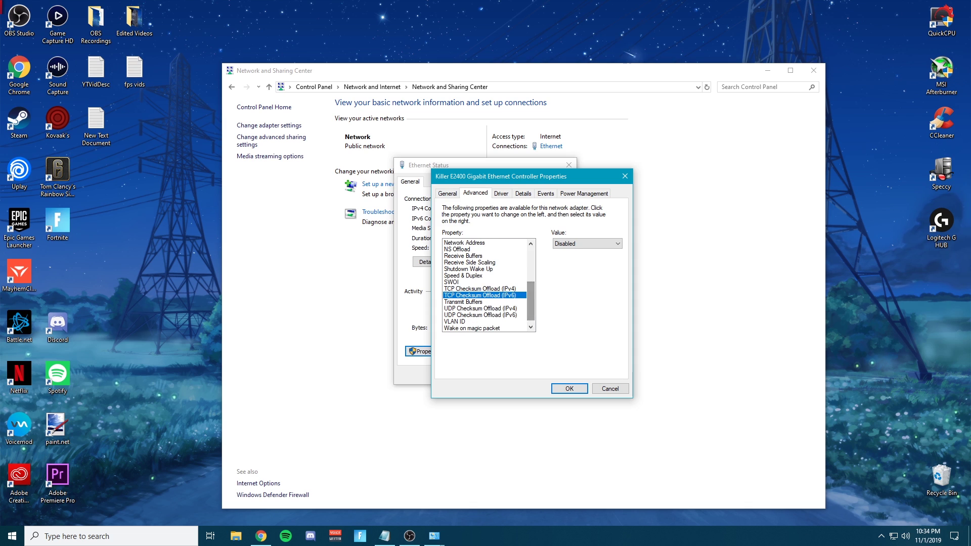
click(499, 302)
click(582, 243)
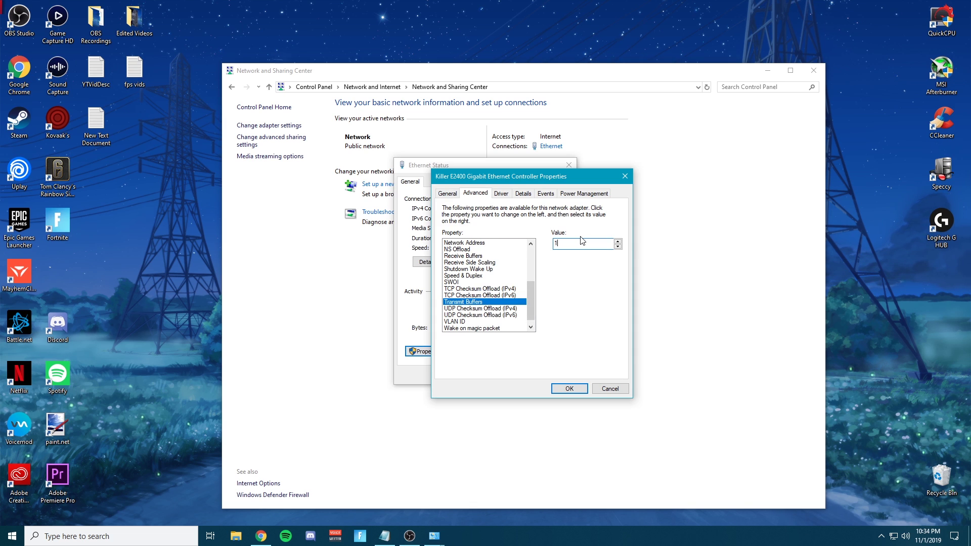
text(24)
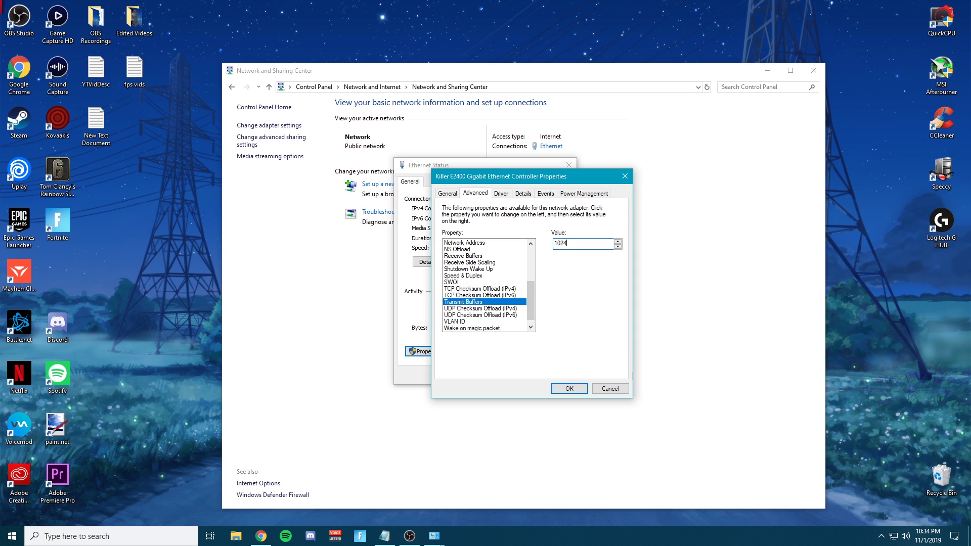
scroll(532, 302, down, 1)
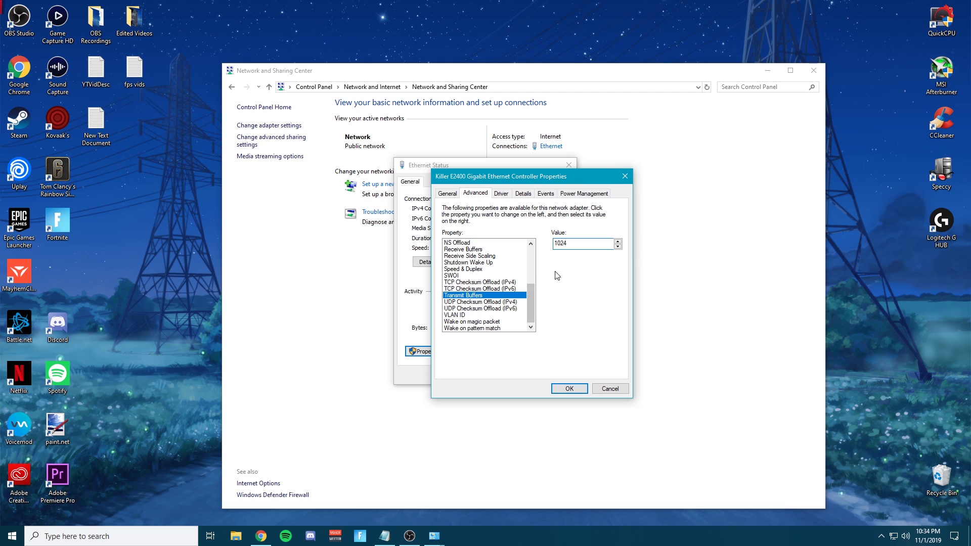
double_click(555, 242)
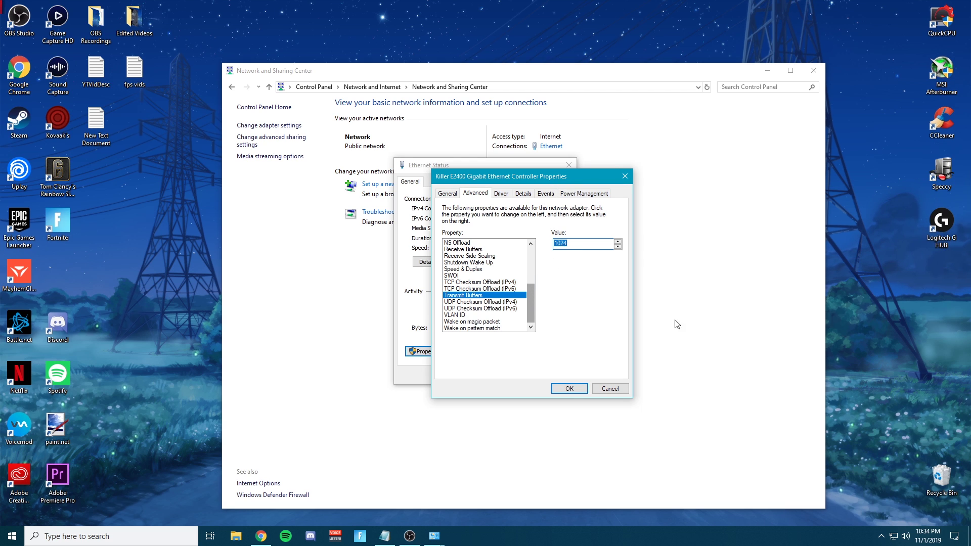
- Review VLAN ID and Wake on pattern match, and set Wake on magic packet to Disabled
click(504, 316)
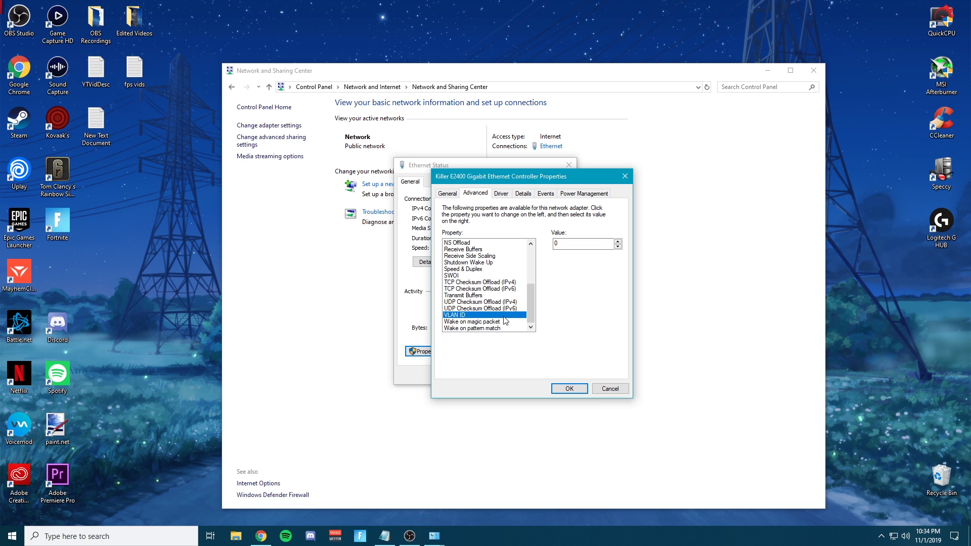
click(502, 323)
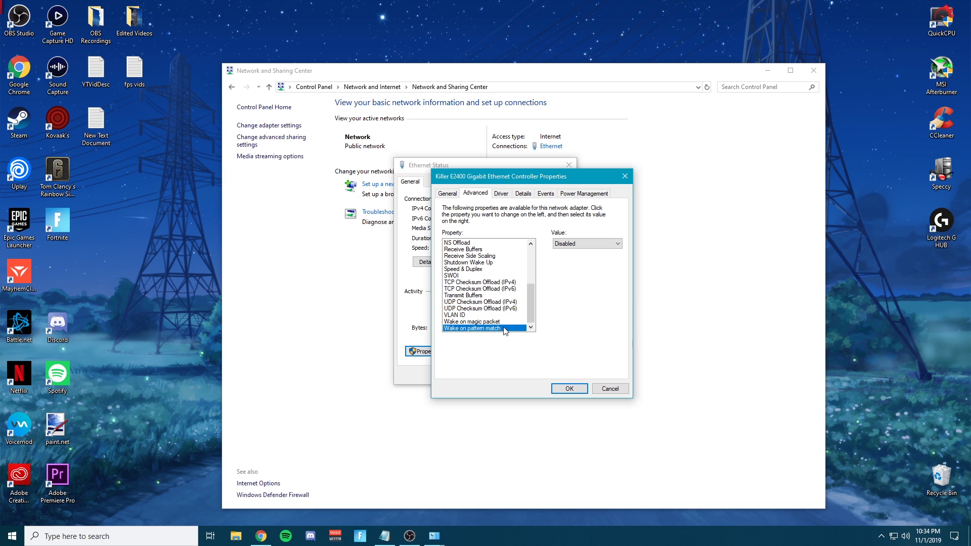
click(579, 245)
click(576, 252)
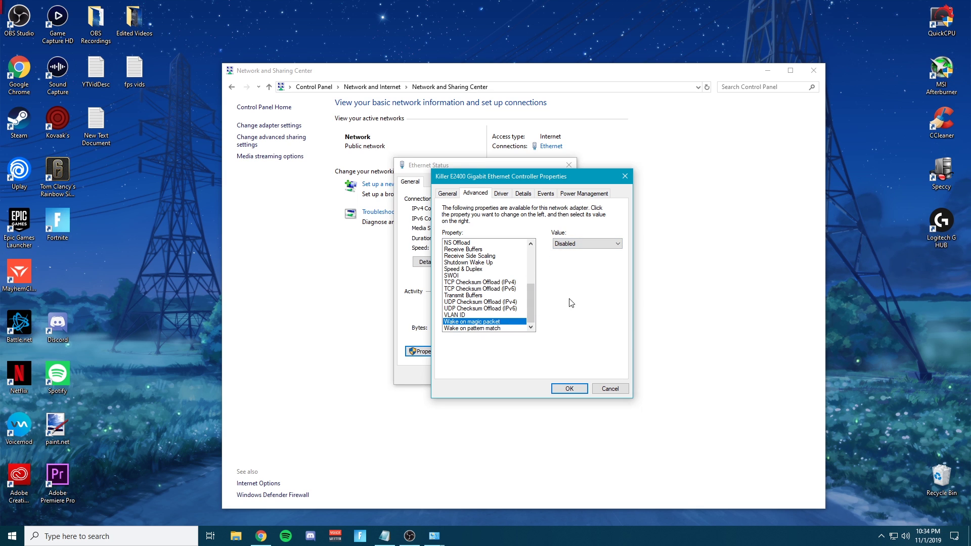
- Apply the adapter's advanced property changes and close the Network and Sharing Center
drag(530, 304, 532, 253)
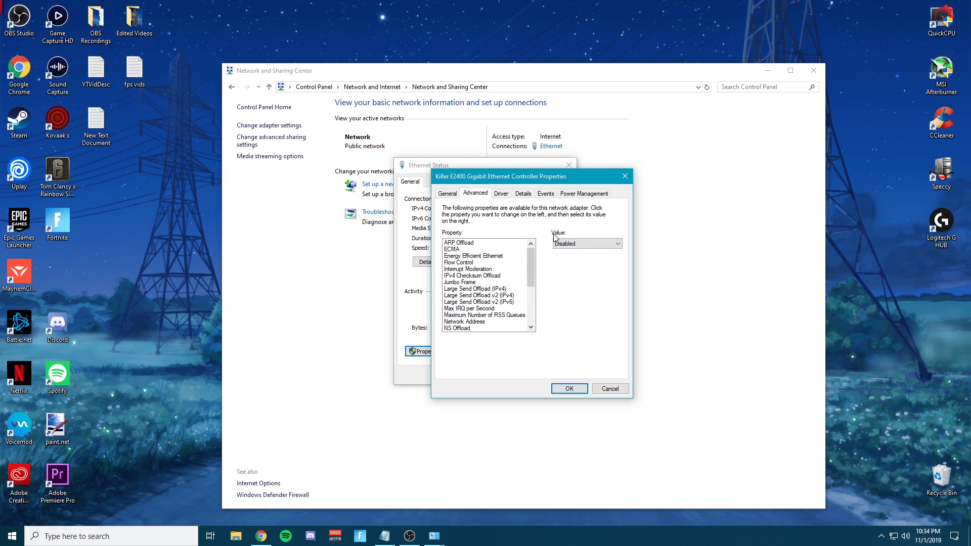
drag(550, 178, 693, 186)
click(708, 396)
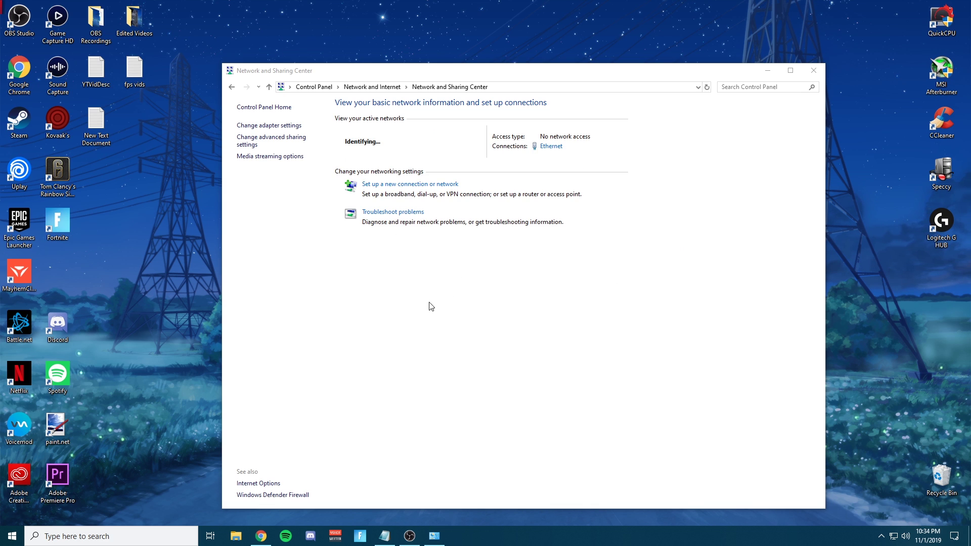
click(417, 143)
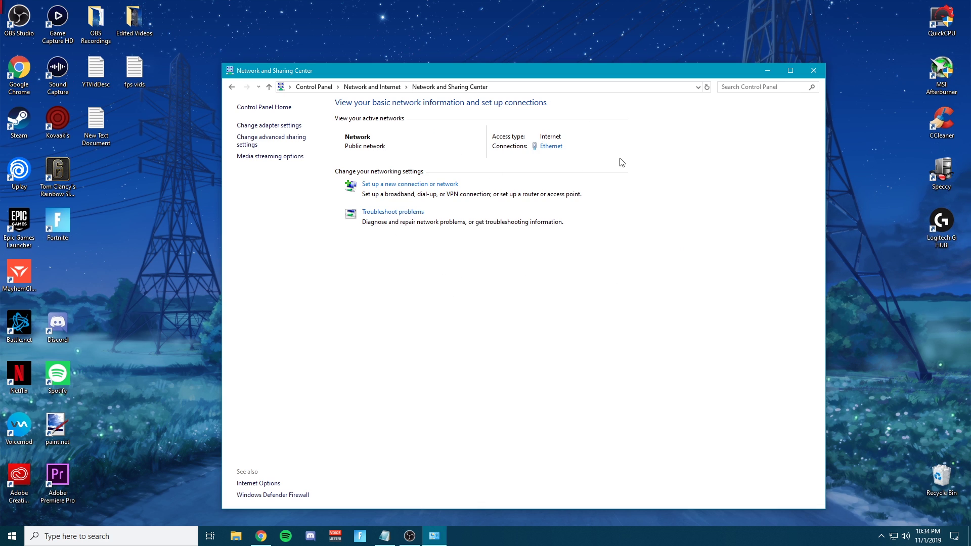
click(813, 71)
key(Escape)
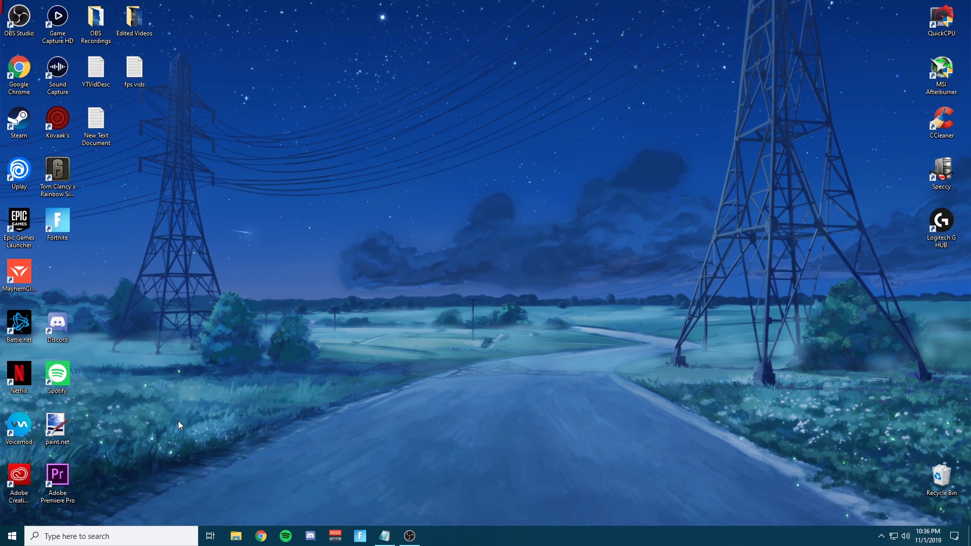
- Open Control Panel's network connections and bring up the properties of the Killer E2400 Ethernet adapter
click(12, 536)
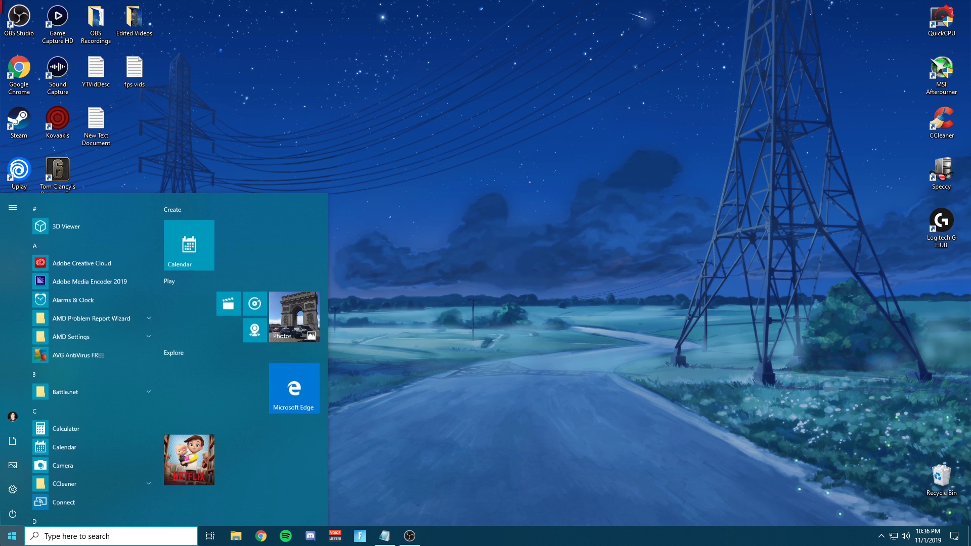
text(co)
key(Return)
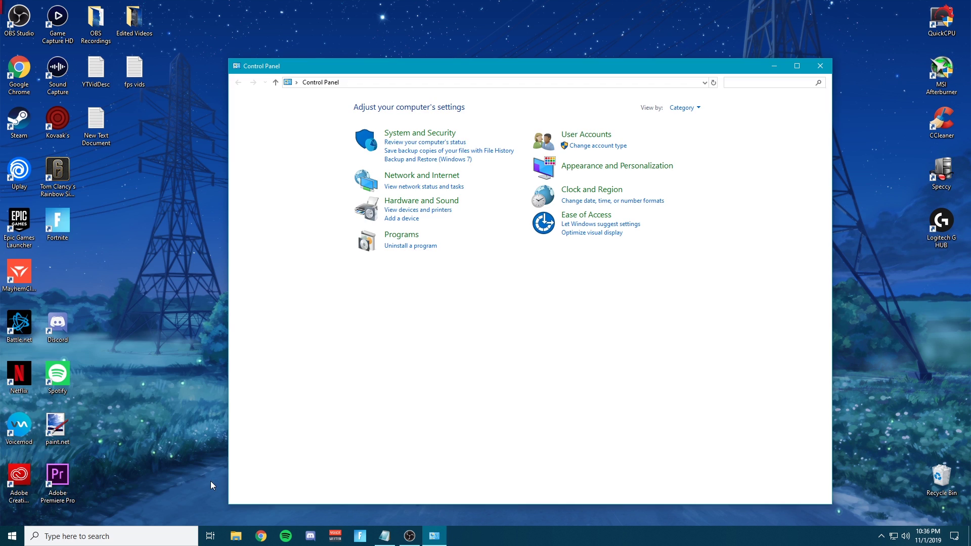
click(422, 176)
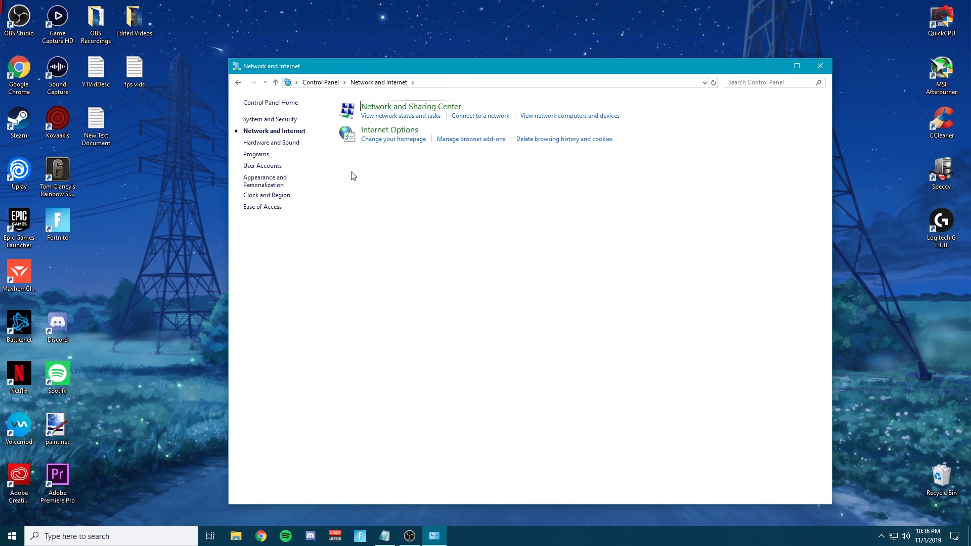
click(408, 108)
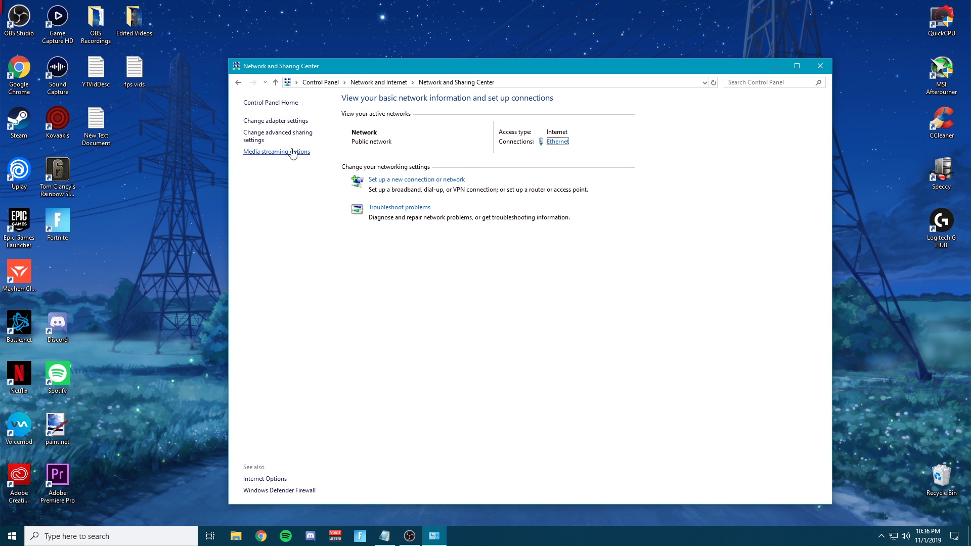
click(276, 121)
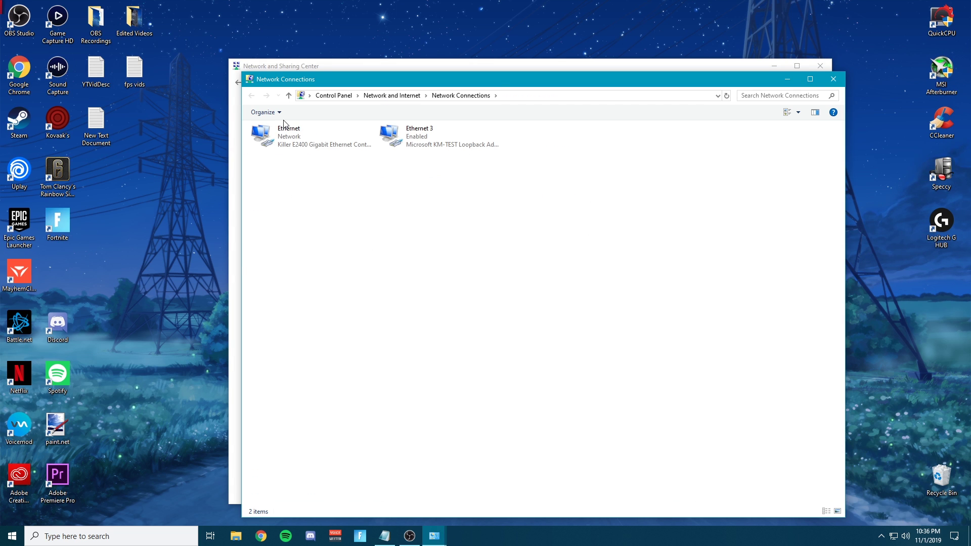
right_click(334, 148)
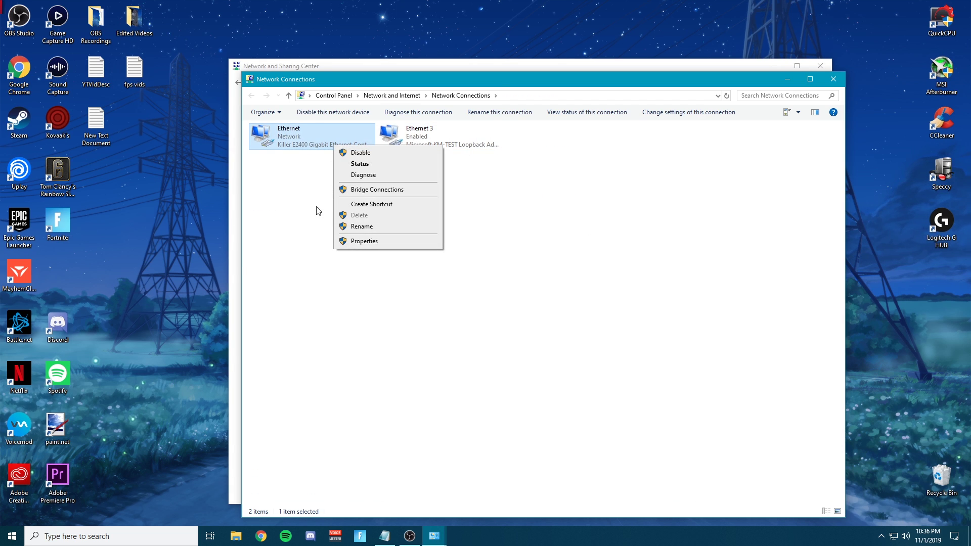
click(370, 241)
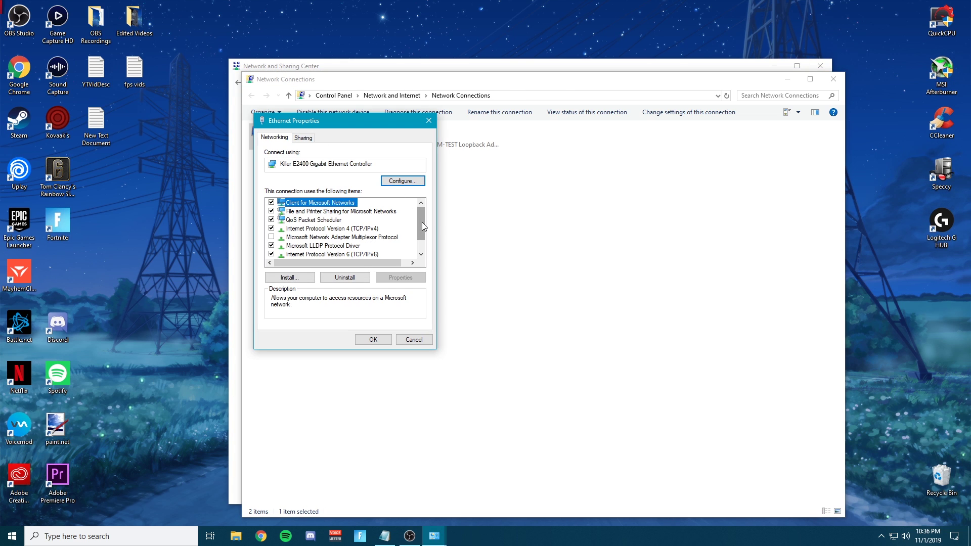
- Set the adapter's IPv4 DNS servers to 1.1.1.1 preferred and 1.1.1.2 alternate, and close the network windows
click(337, 229)
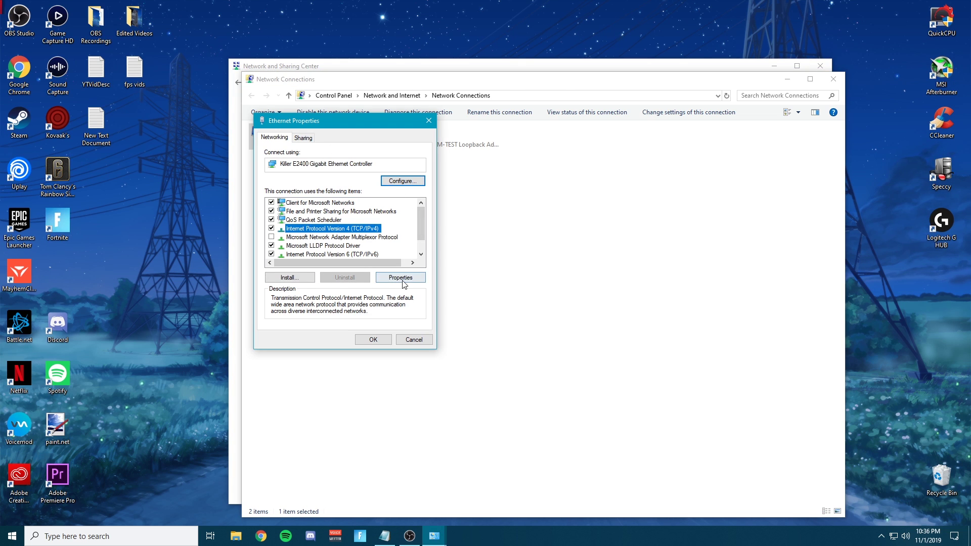
click(400, 277)
click(358, 302)
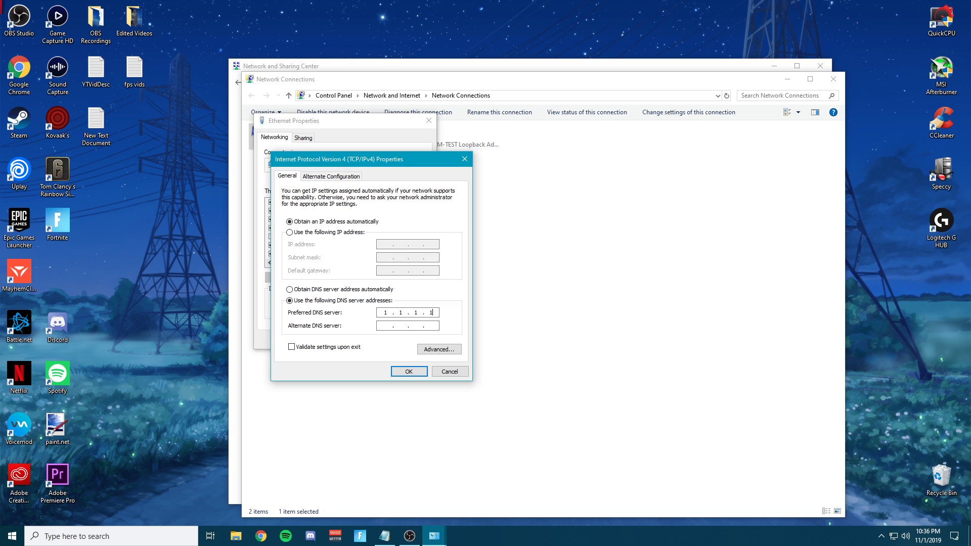
click(385, 325)
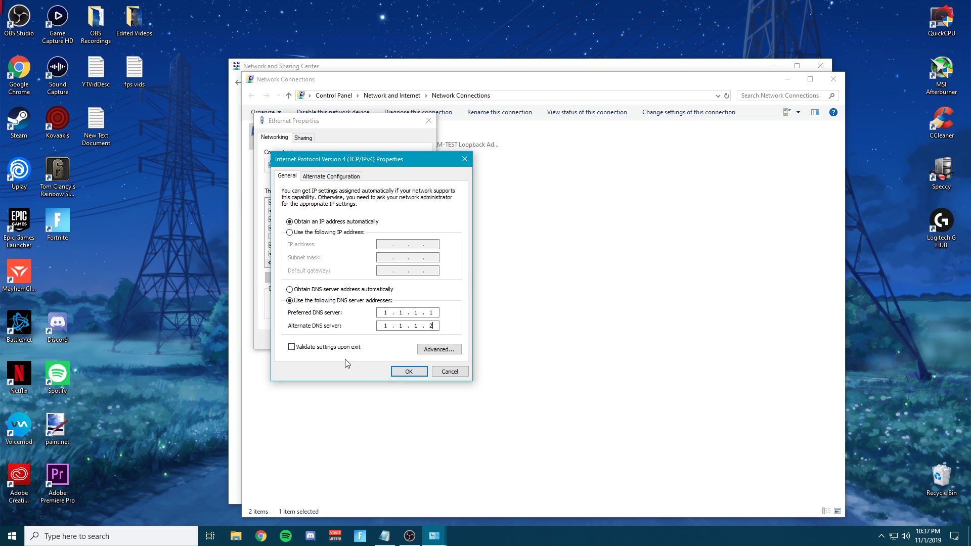
click(407, 372)
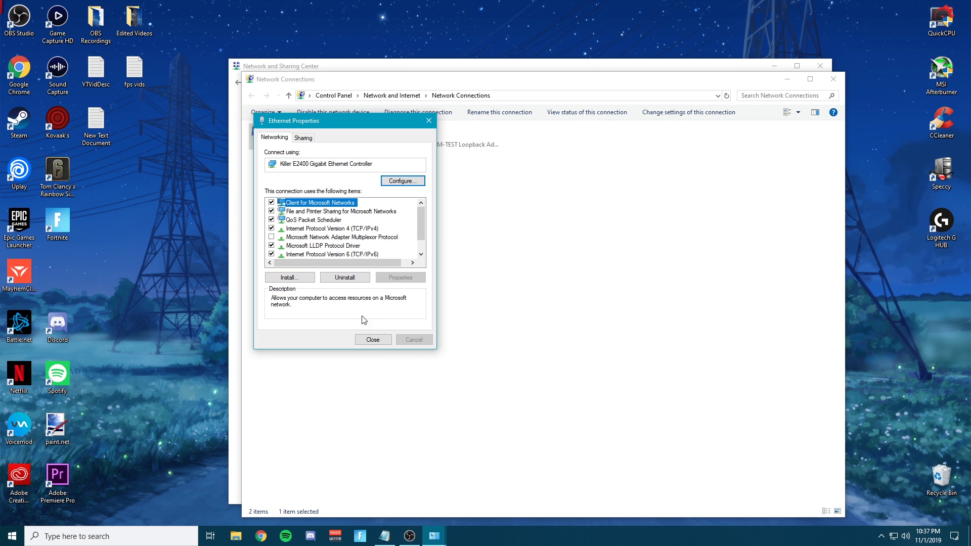
click(372, 340)
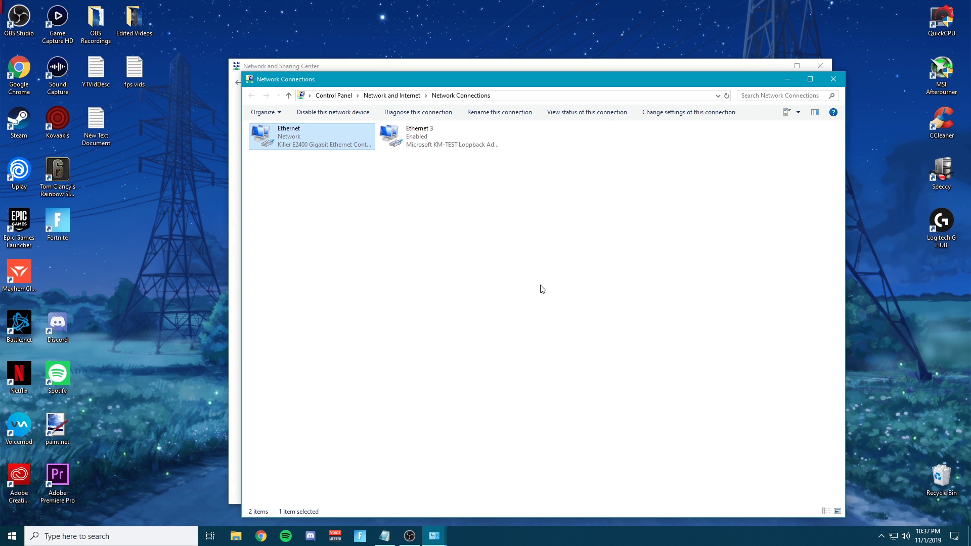
click(833, 79)
click(820, 66)
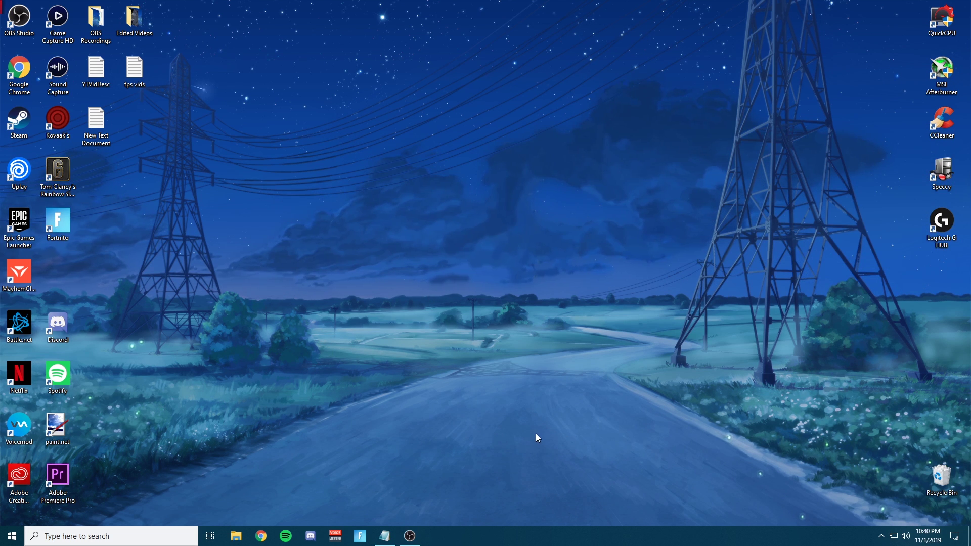
- Find Command Prompt through Windows search and run it as administrator
click(93, 533)
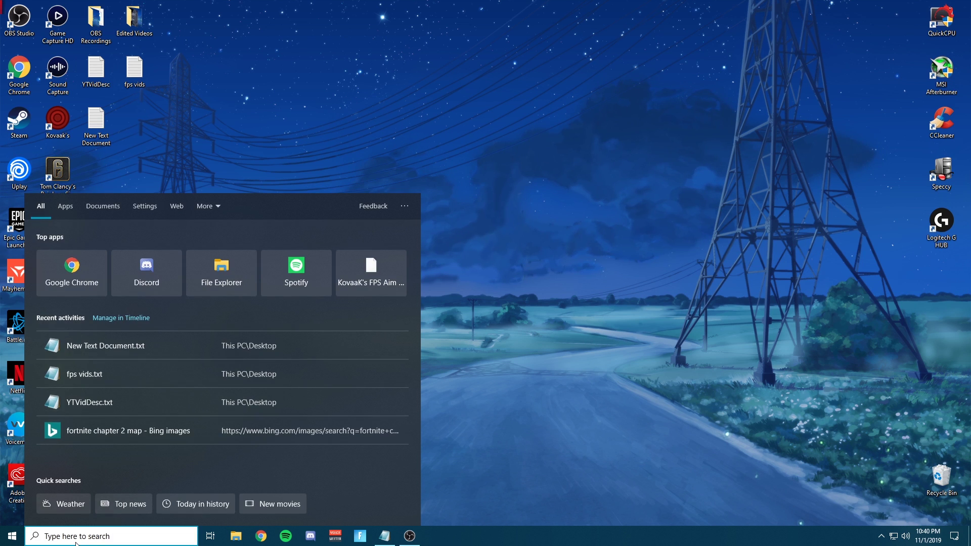
click(650, 385)
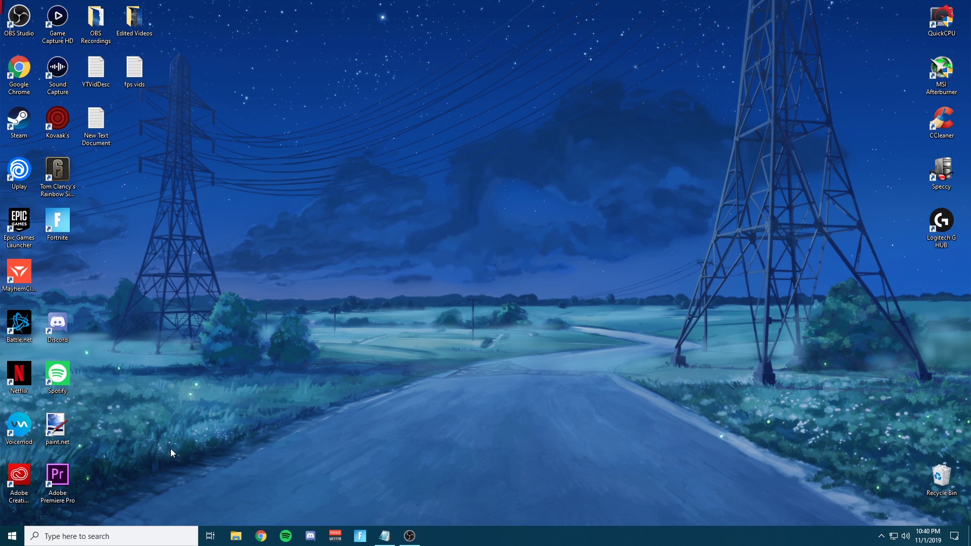
click(101, 536)
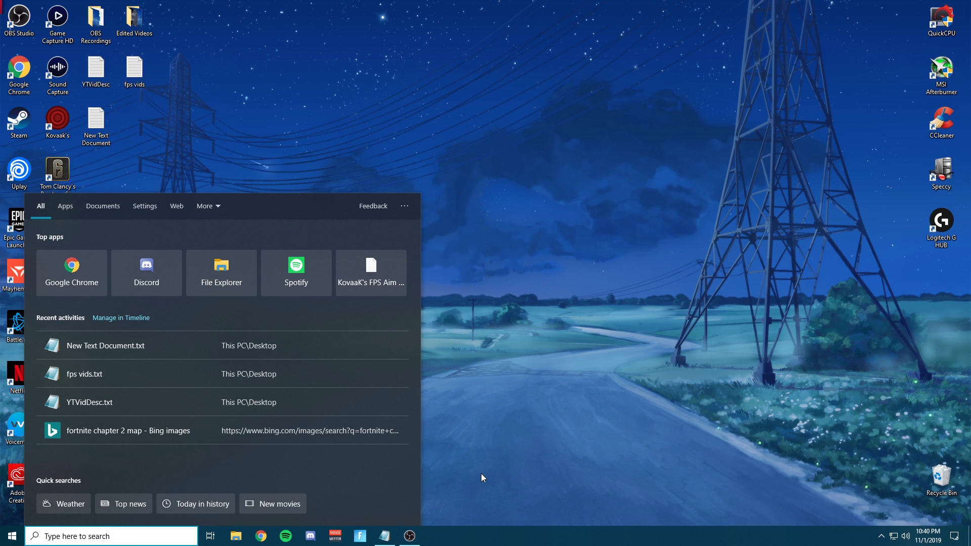
text(cmd)
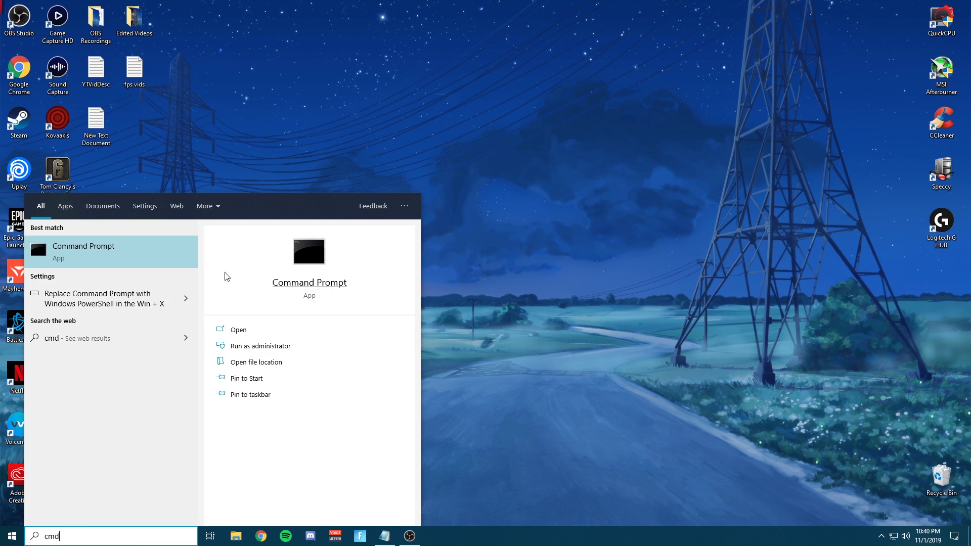
click(303, 347)
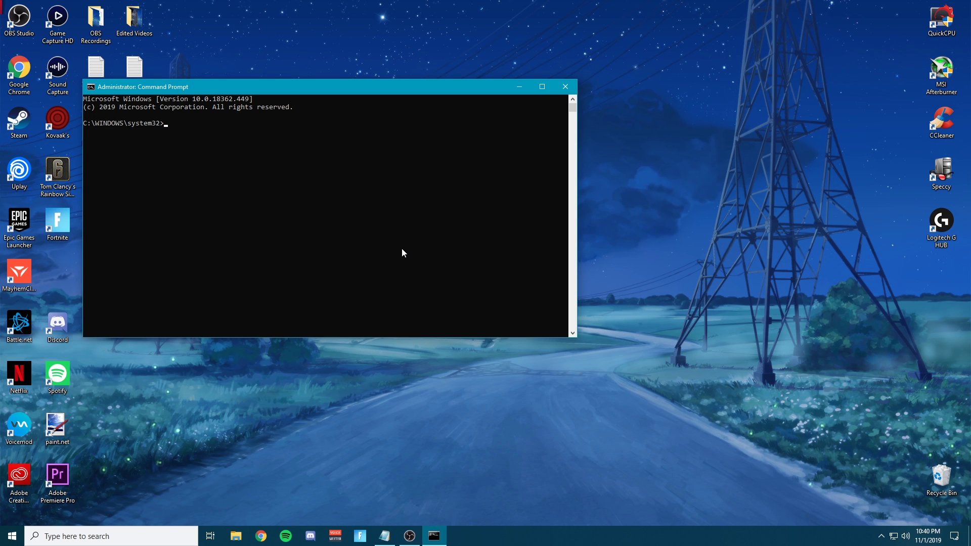
- Flush the DNS resolver cache with ipconfig /flushdns and close Command Prompt
text(ipconfig /f)
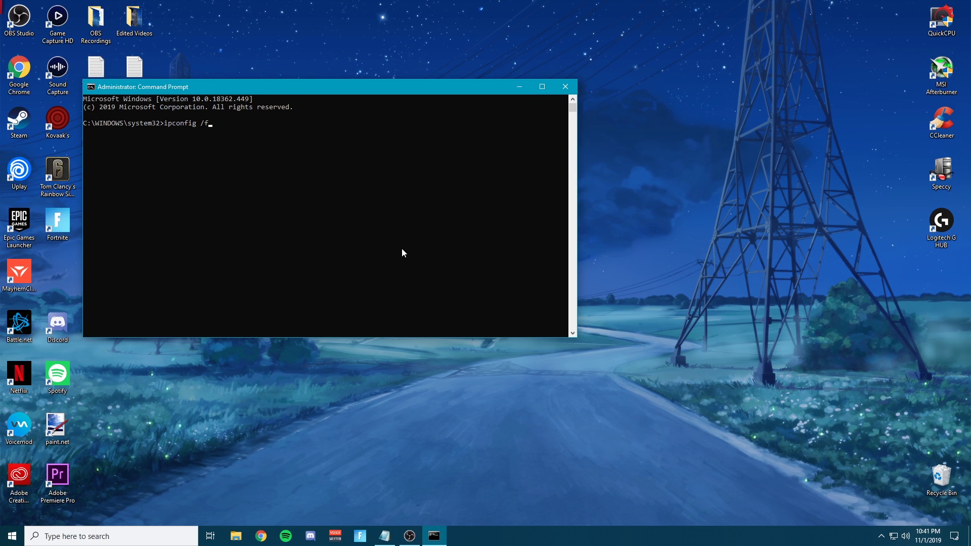
text(lushdns)
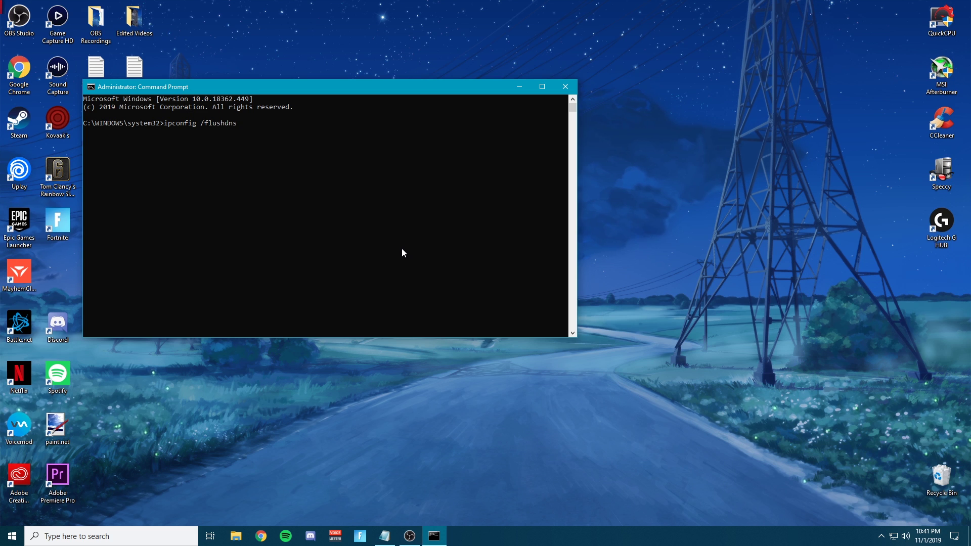
key(Return)
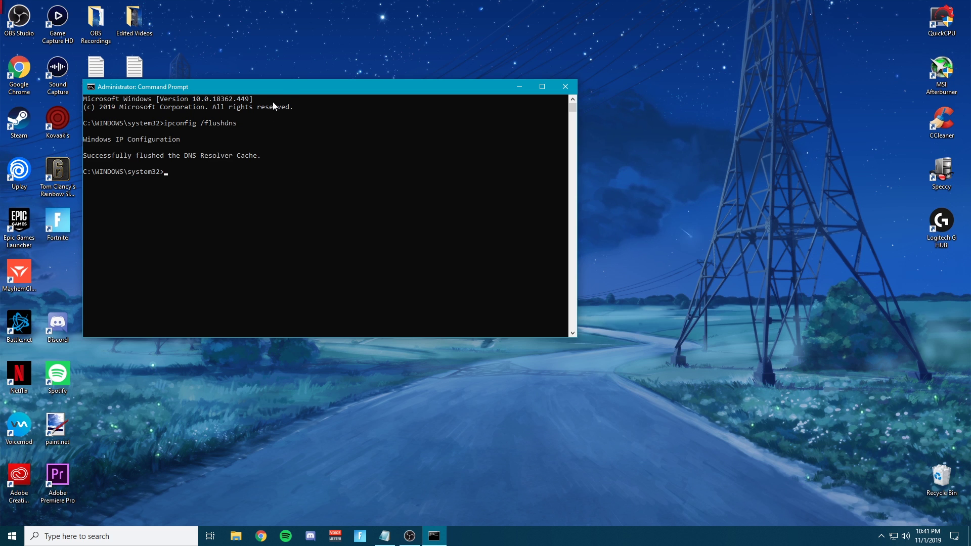
drag(286, 87, 362, 118)
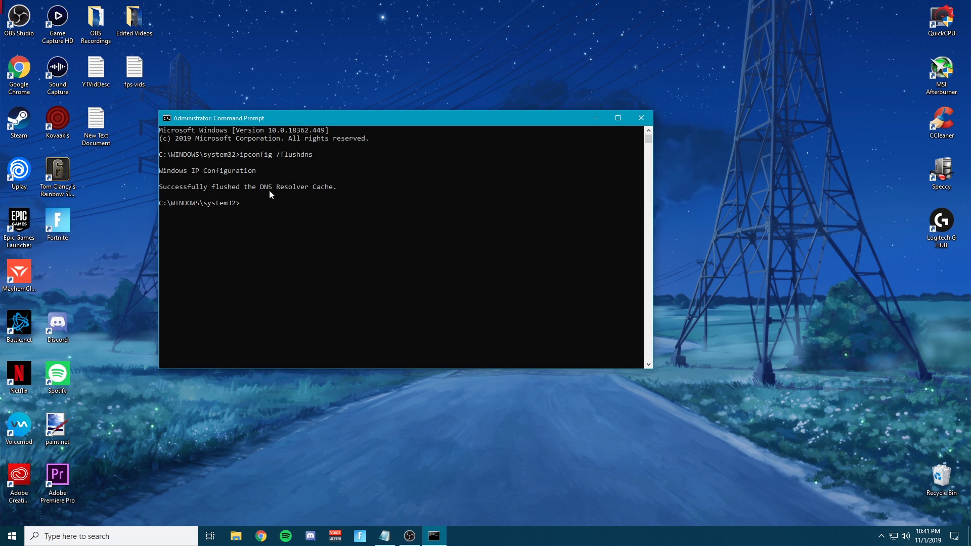
click(641, 118)
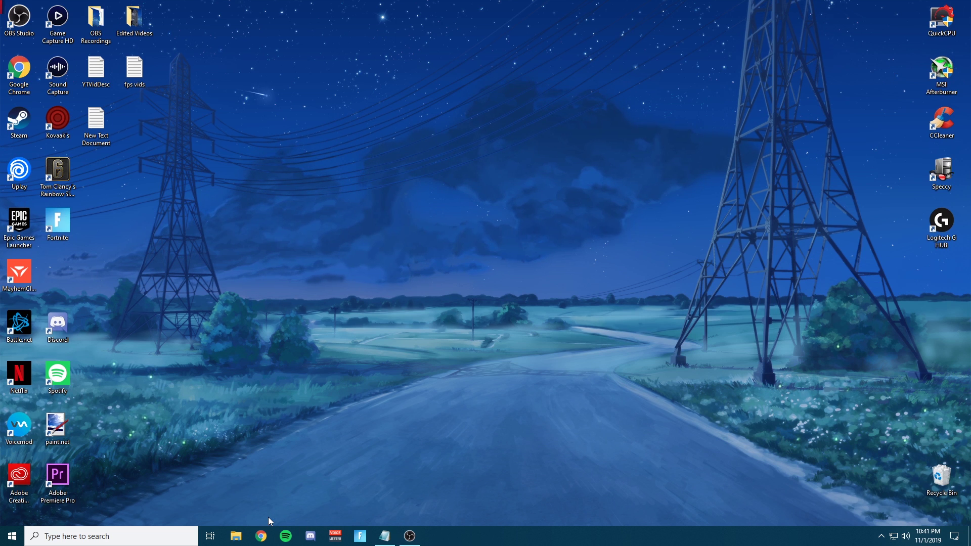
- Search Google for tcp optimizer in Chrome and download TCP Optimizer 4 from the SpeedGuide.net downloads page
click(261, 536)
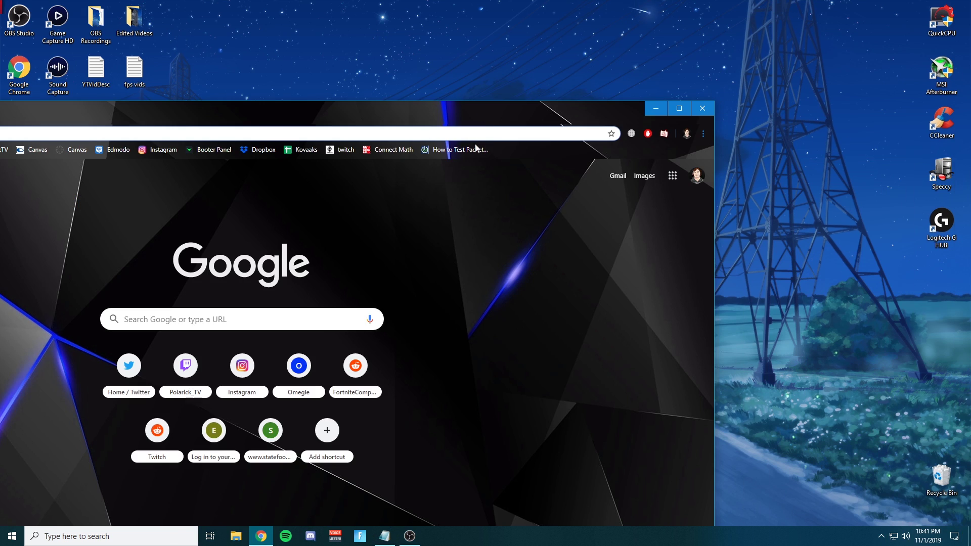
text(tcp optimizer)
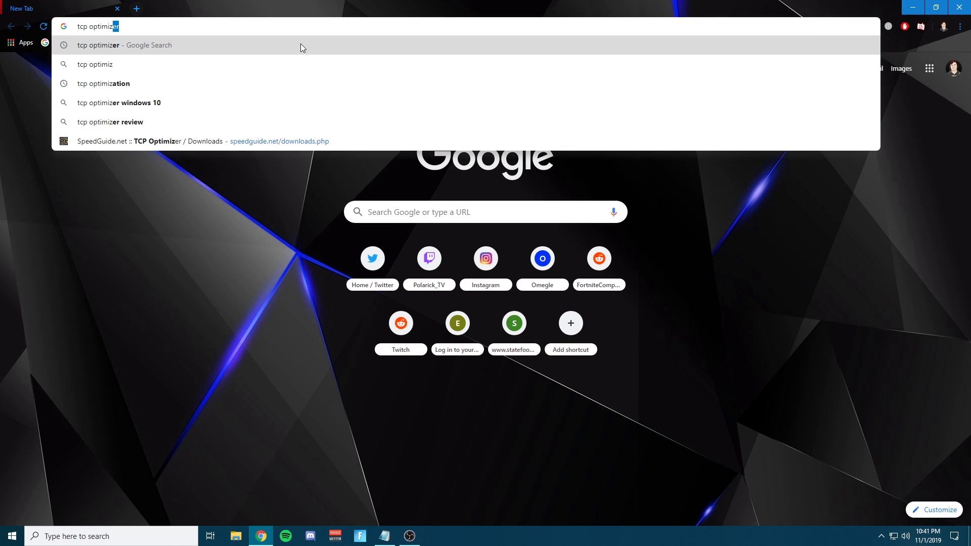
key(Return)
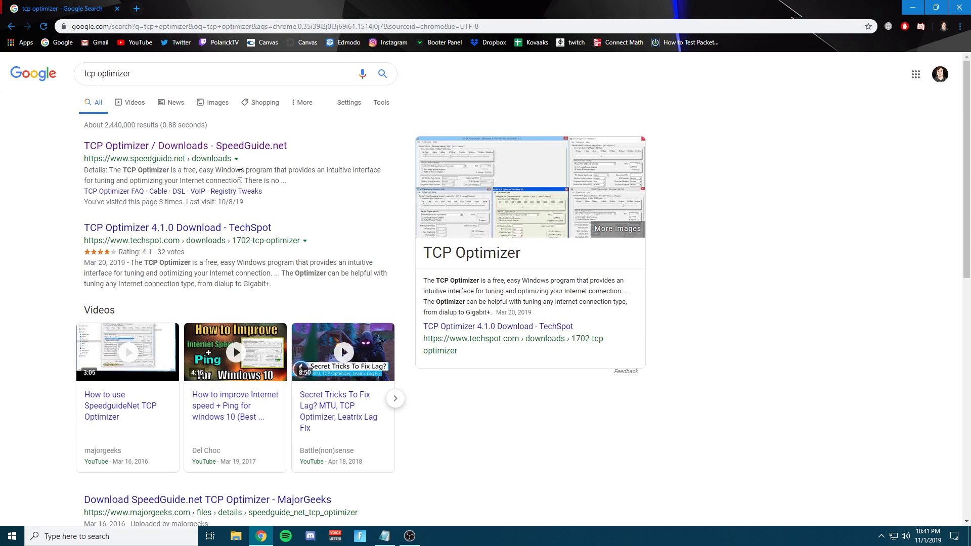
click(240, 144)
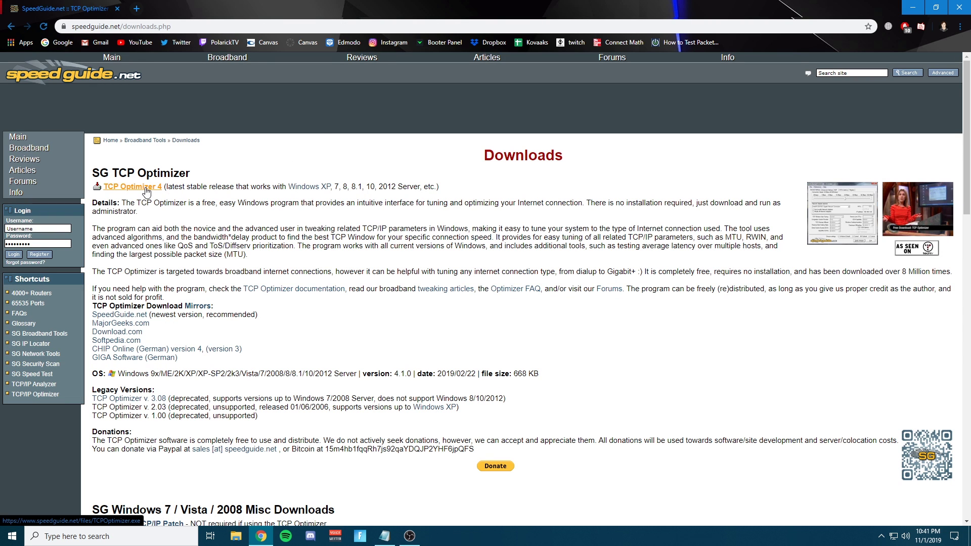
click(148, 191)
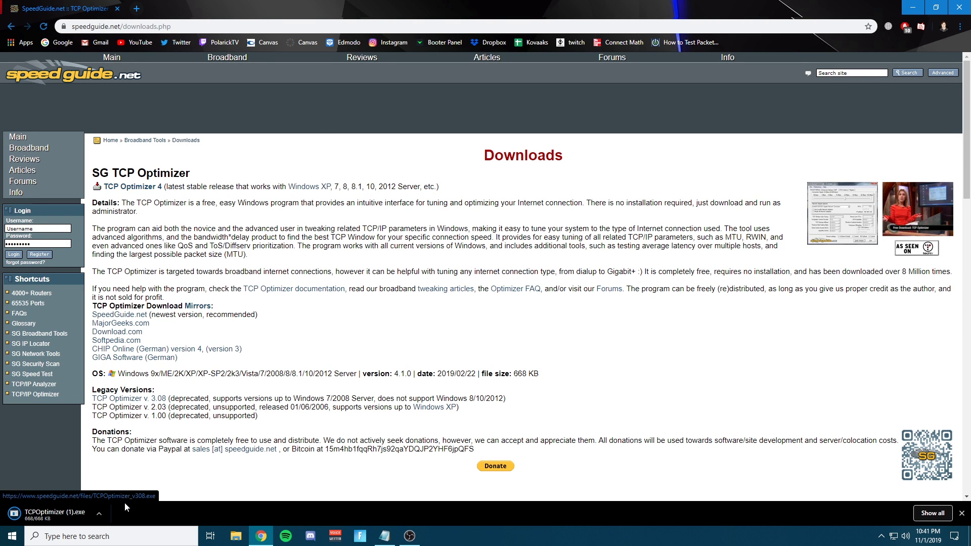
click(105, 514)
click(135, 437)
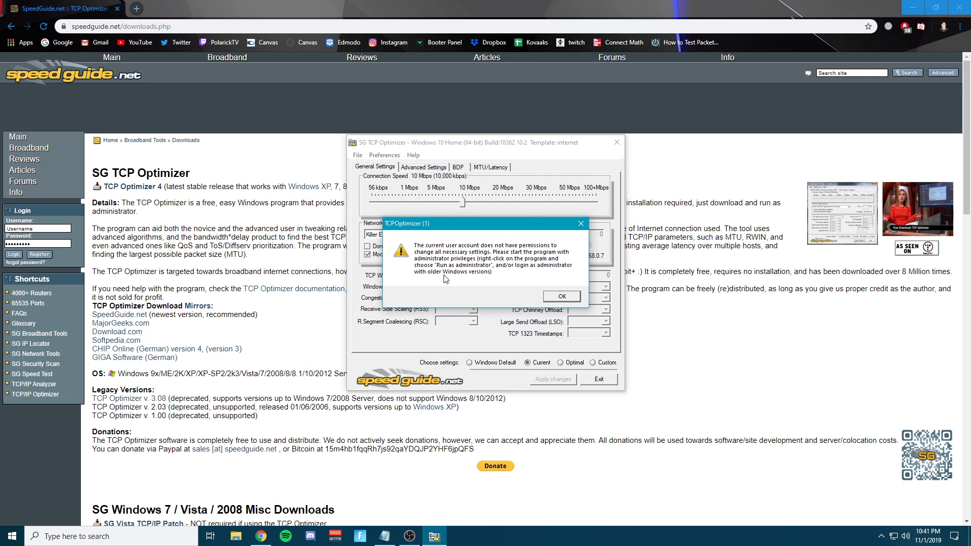
drag(510, 227, 761, 256)
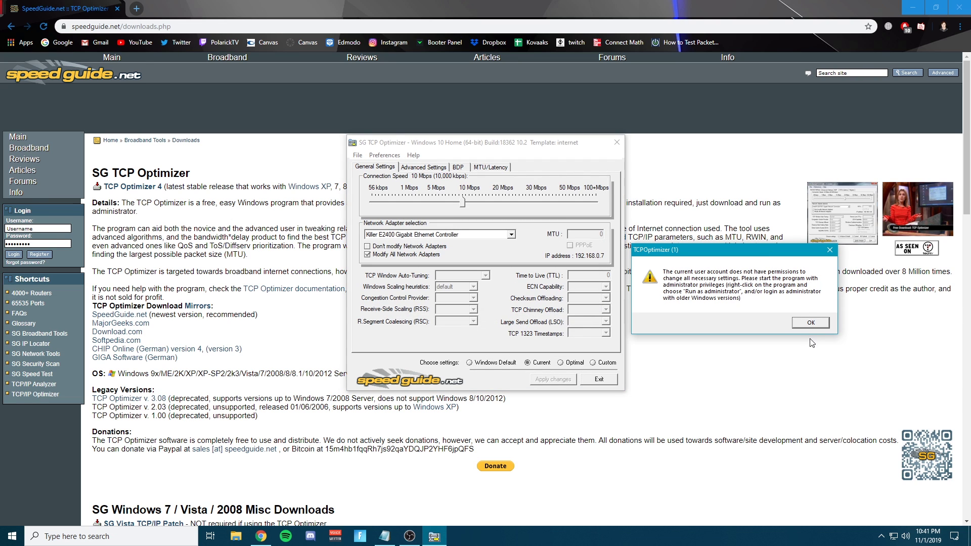
click(809, 324)
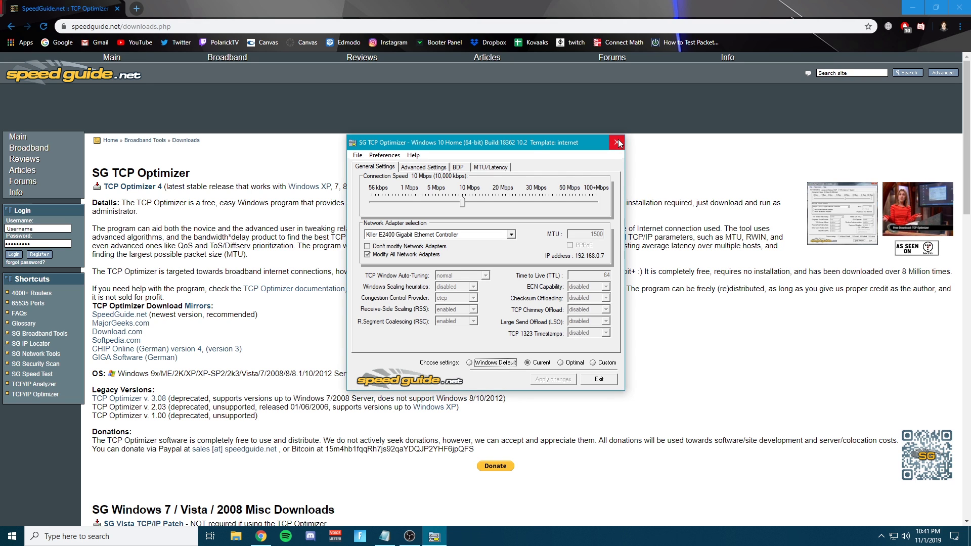
click(617, 142)
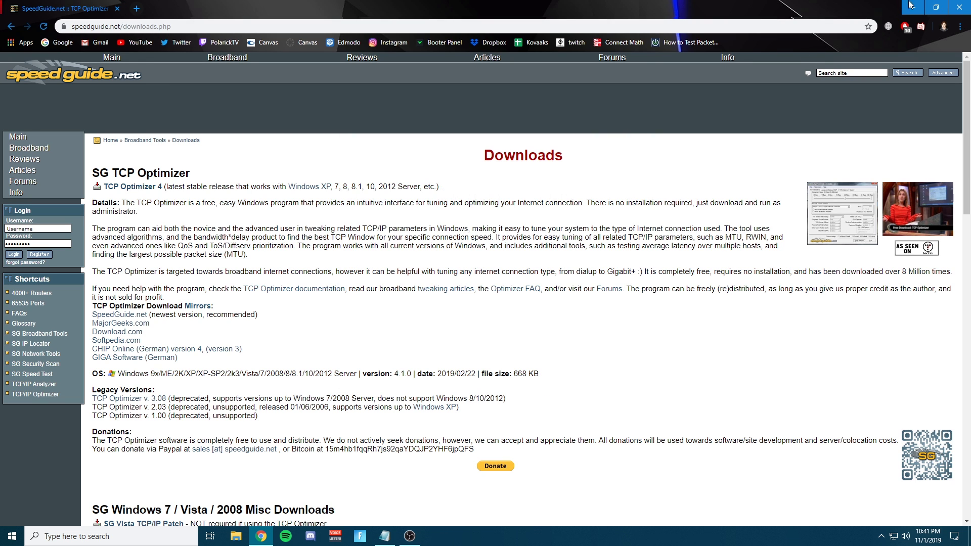
- Close the browser, find TCPOptimizer.exe through Windows search and run it as administrator
click(955, 7)
click(12, 536)
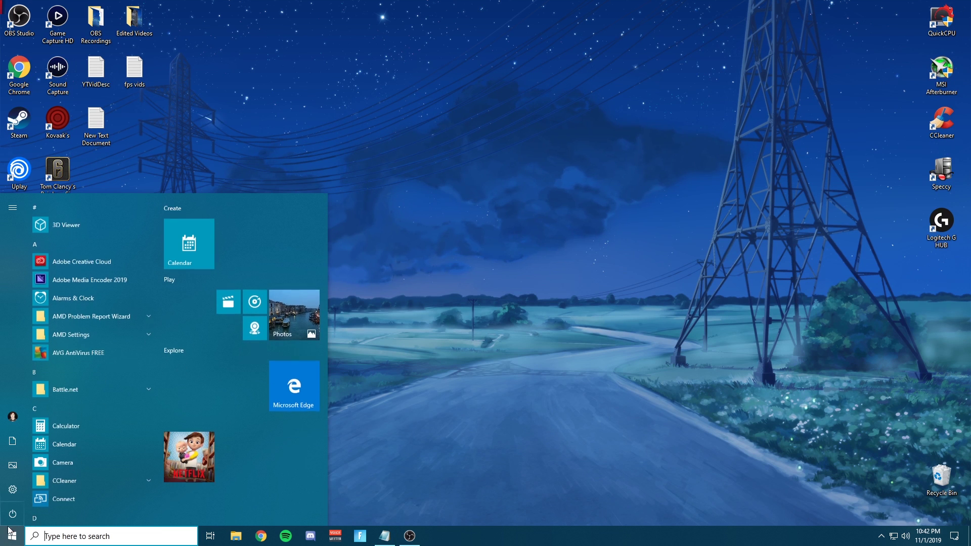
text(tcp)
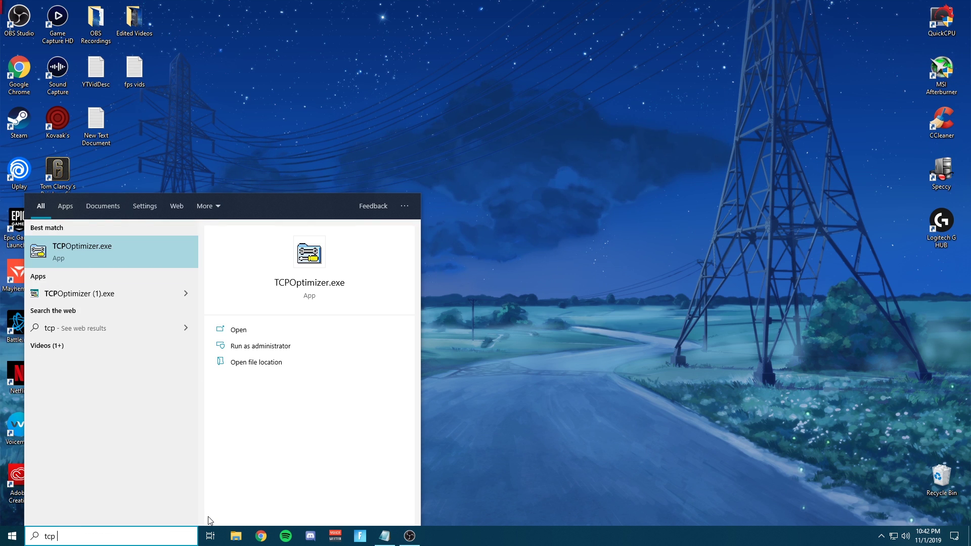
click(307, 350)
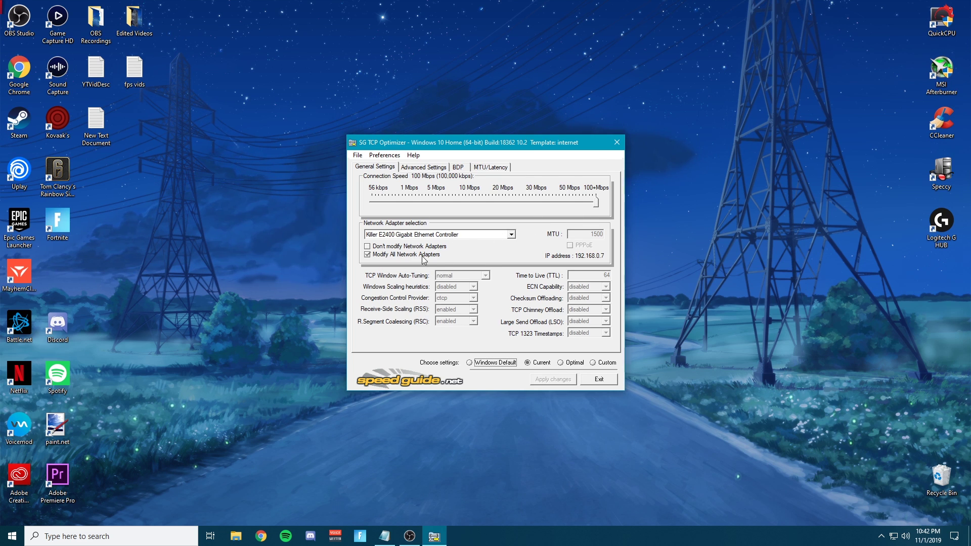
- Import the TCP Optimizer settings from Export.spg in the Downloads folder
click(358, 156)
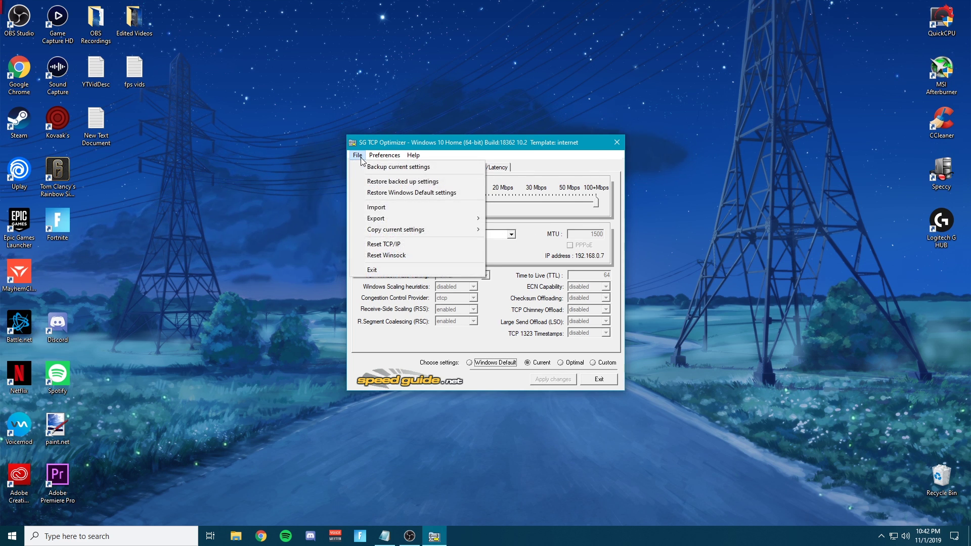
click(388, 207)
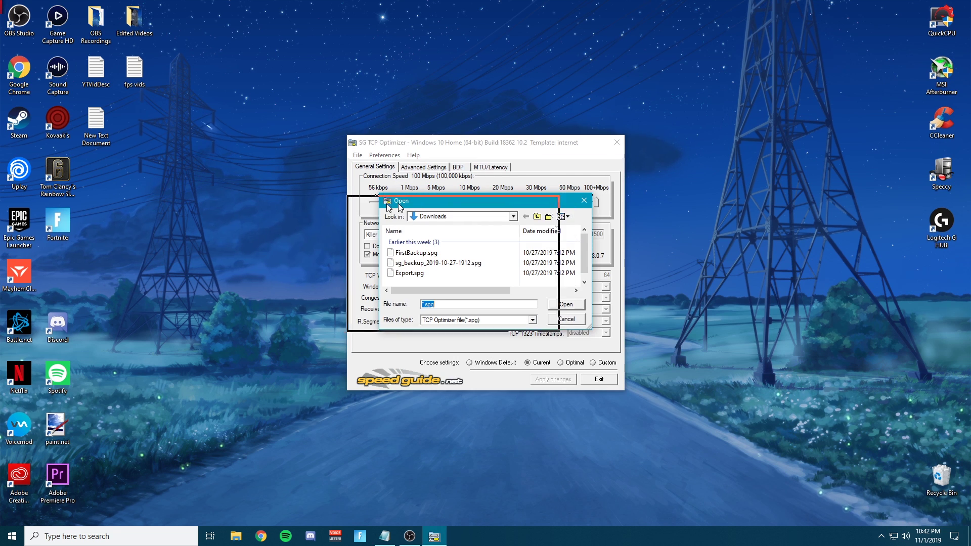
drag(388, 207, 146, 216)
click(217, 284)
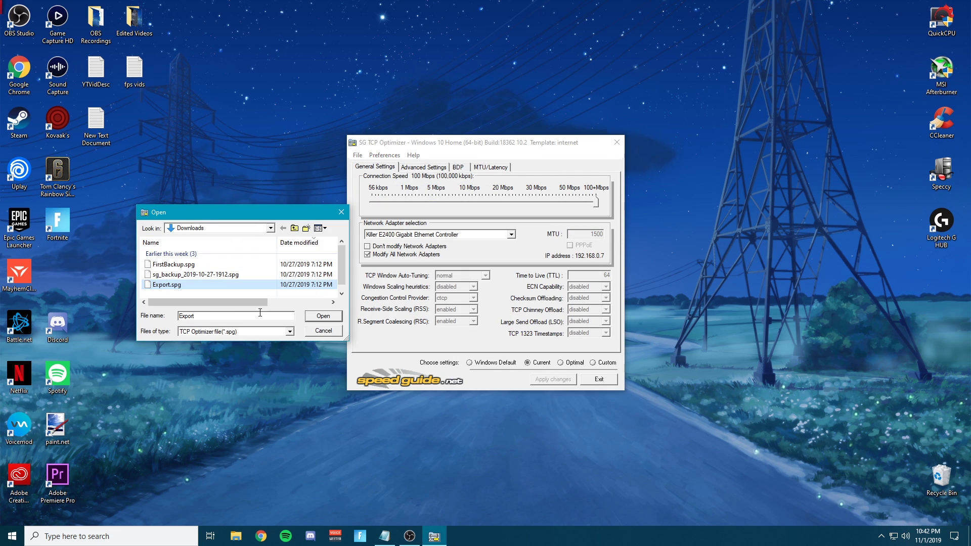
click(323, 317)
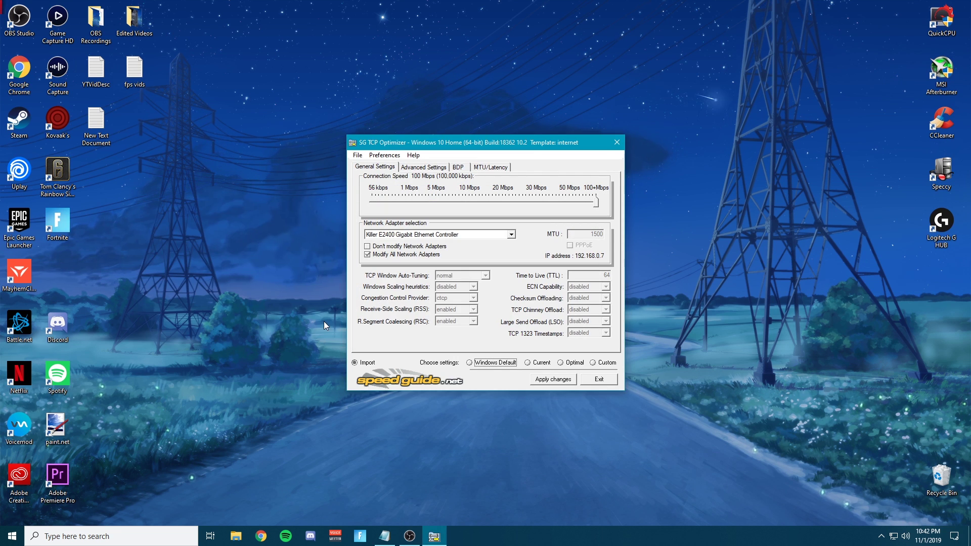
click(637, 377)
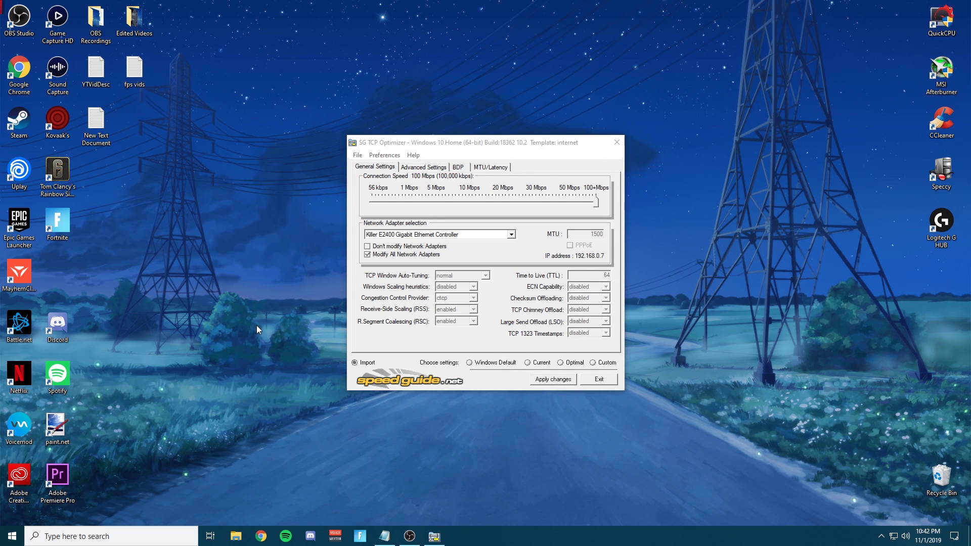
- Review and apply the imported settings with the Backup option enabled, and close TCP Optimizer
click(551, 380)
drag(631, 370, 412, 234)
click(384, 377)
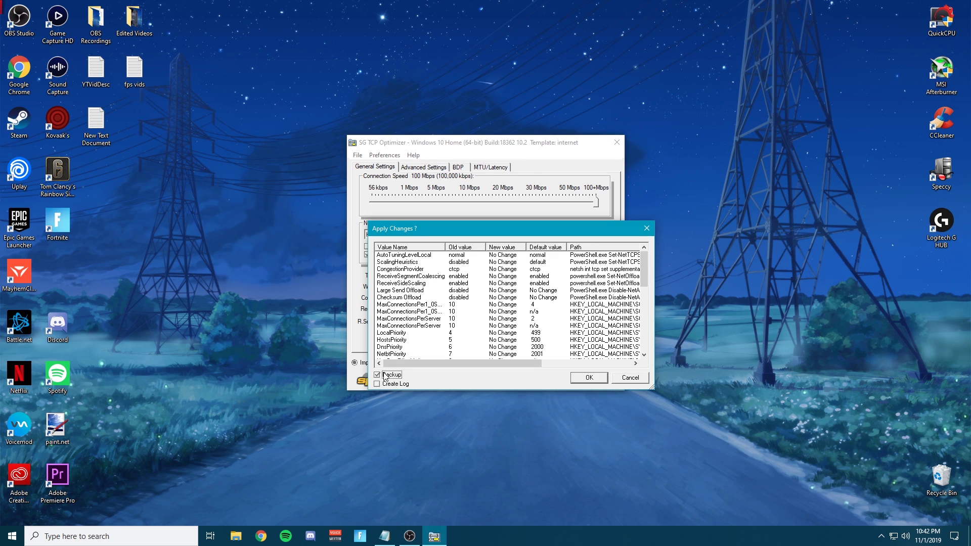
drag(644, 268, 622, 366)
click(589, 378)
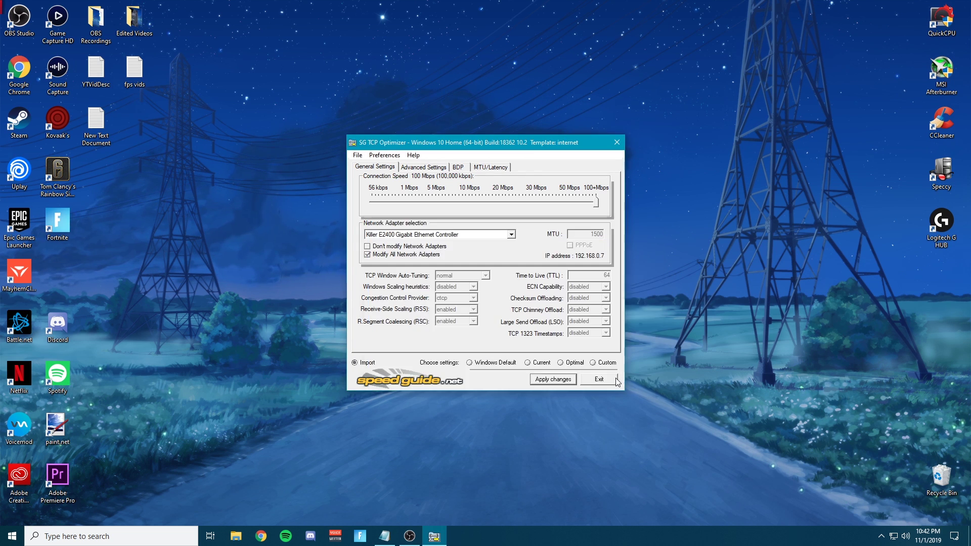
click(319, 123)
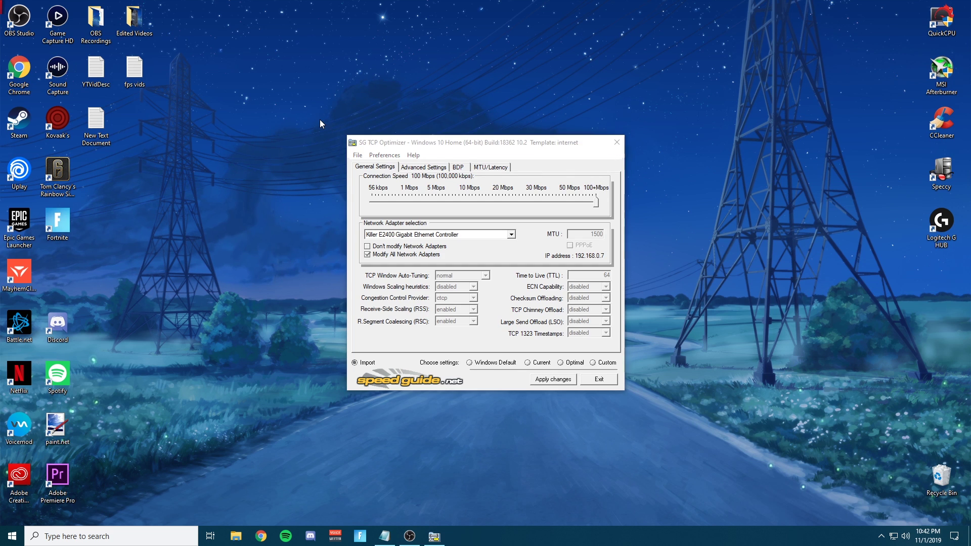
click(617, 142)
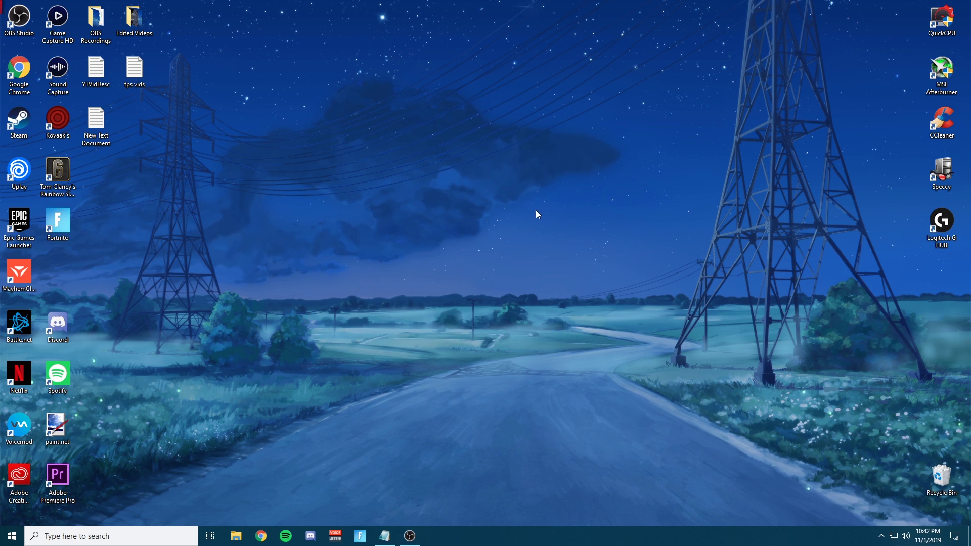